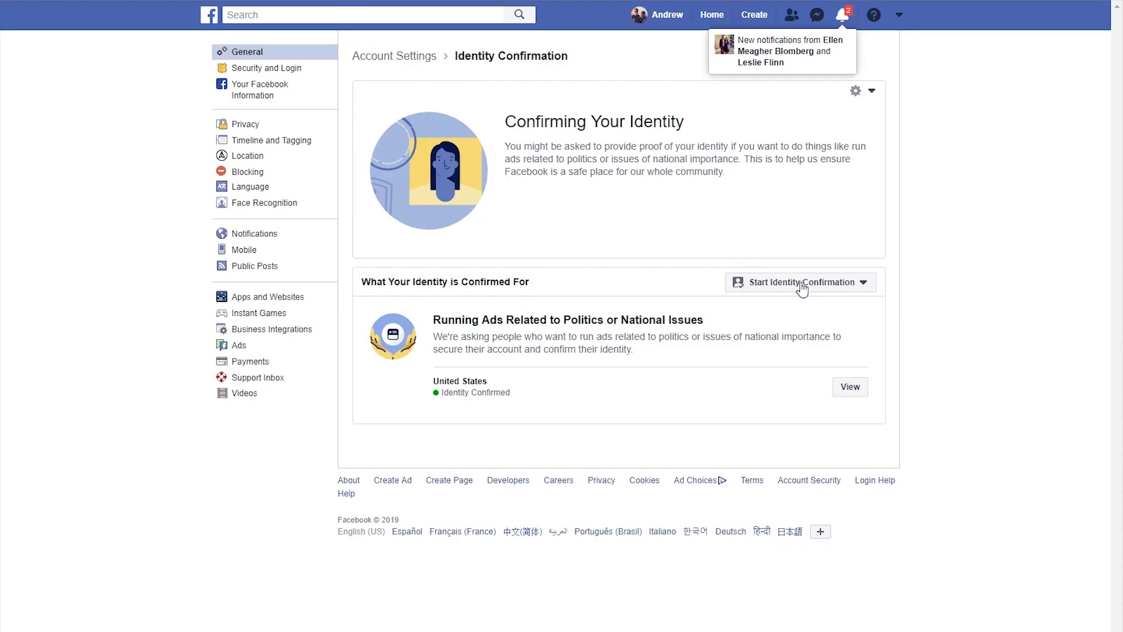
- Dismiss the identity confirmation prompt for political ads
left_click(851, 285)
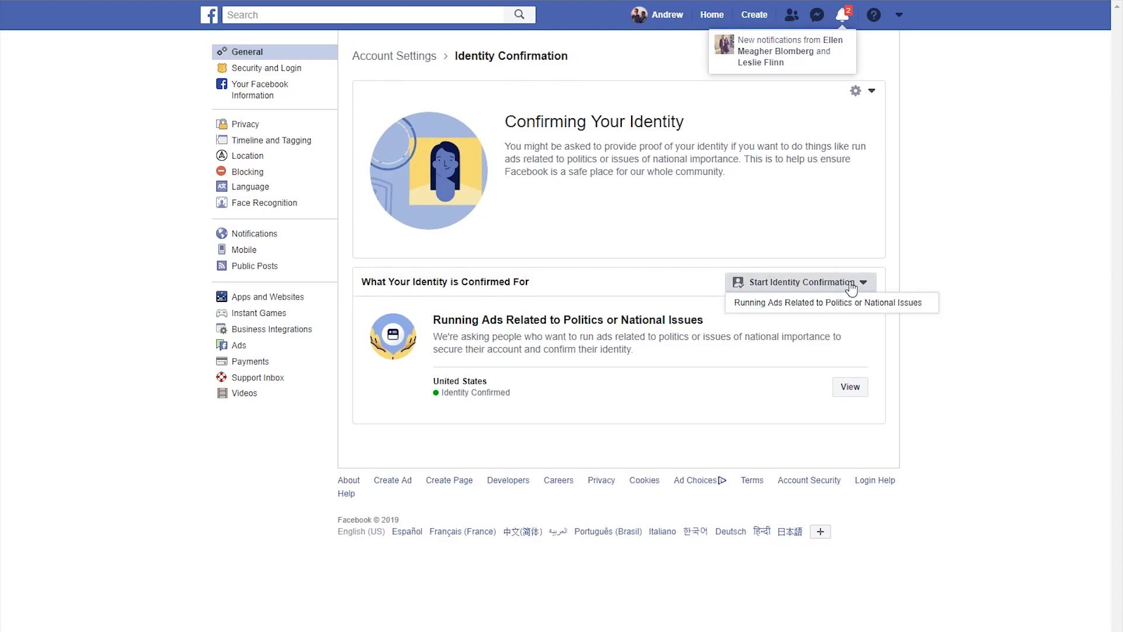
left_click(852, 302)
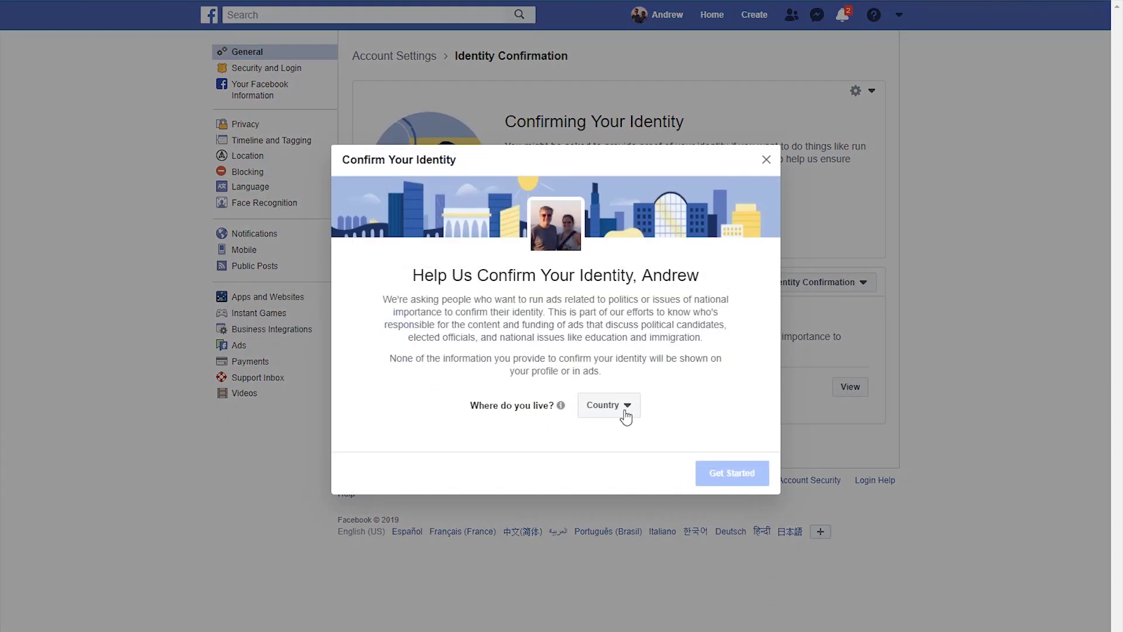
left_click(767, 160)
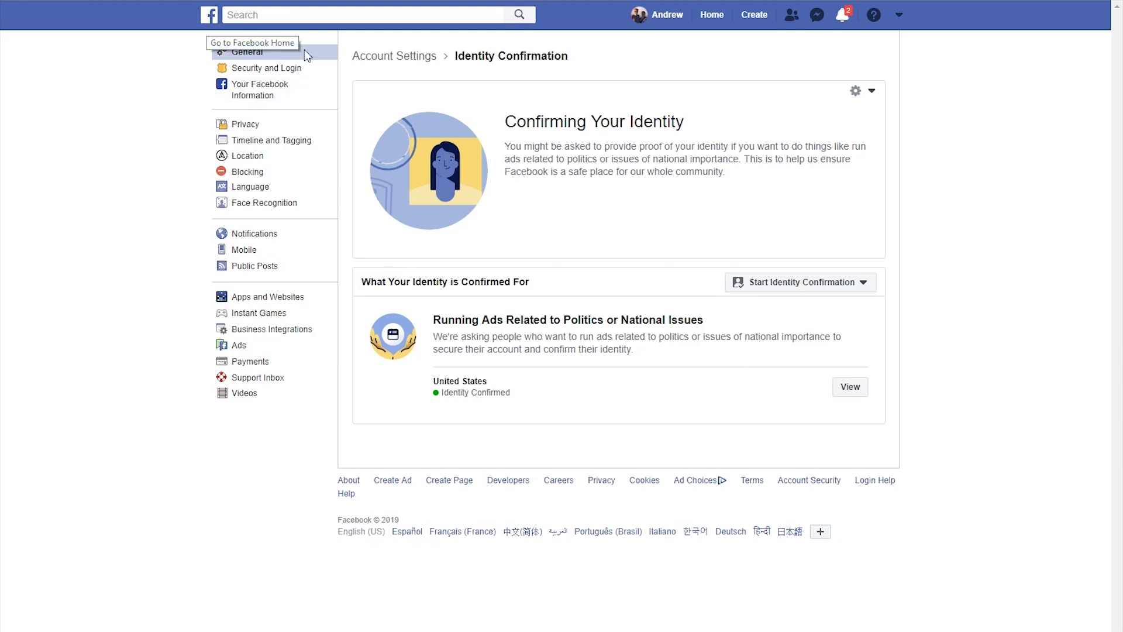
- Create a Community or Public Figure Page named DemocratsTest in the Politician category
left_click(754, 19)
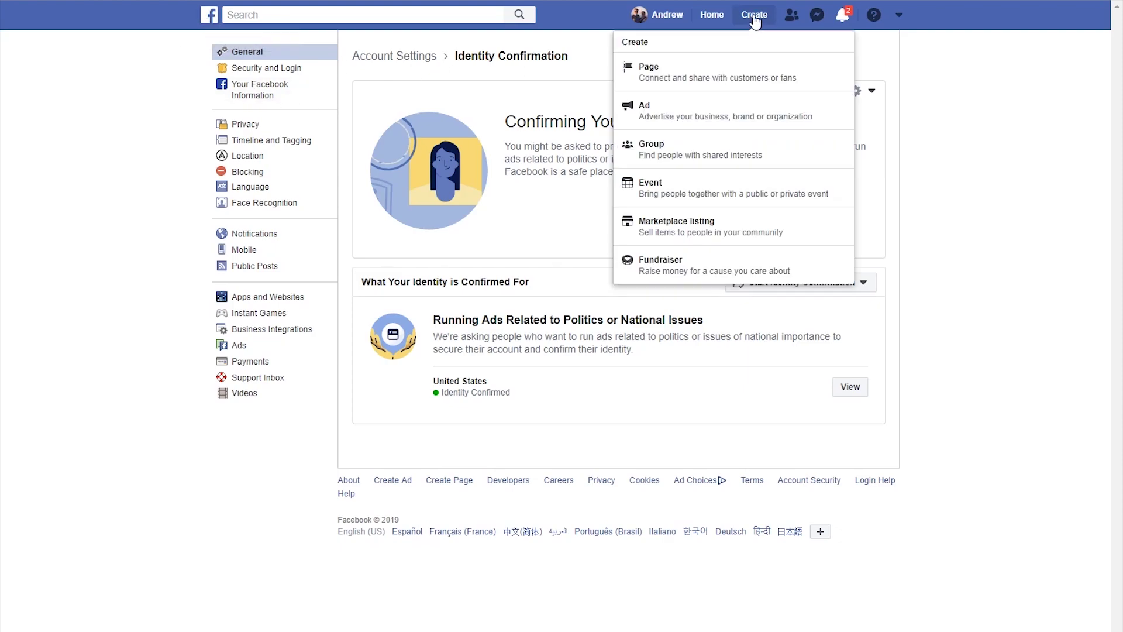
left_click(746, 69)
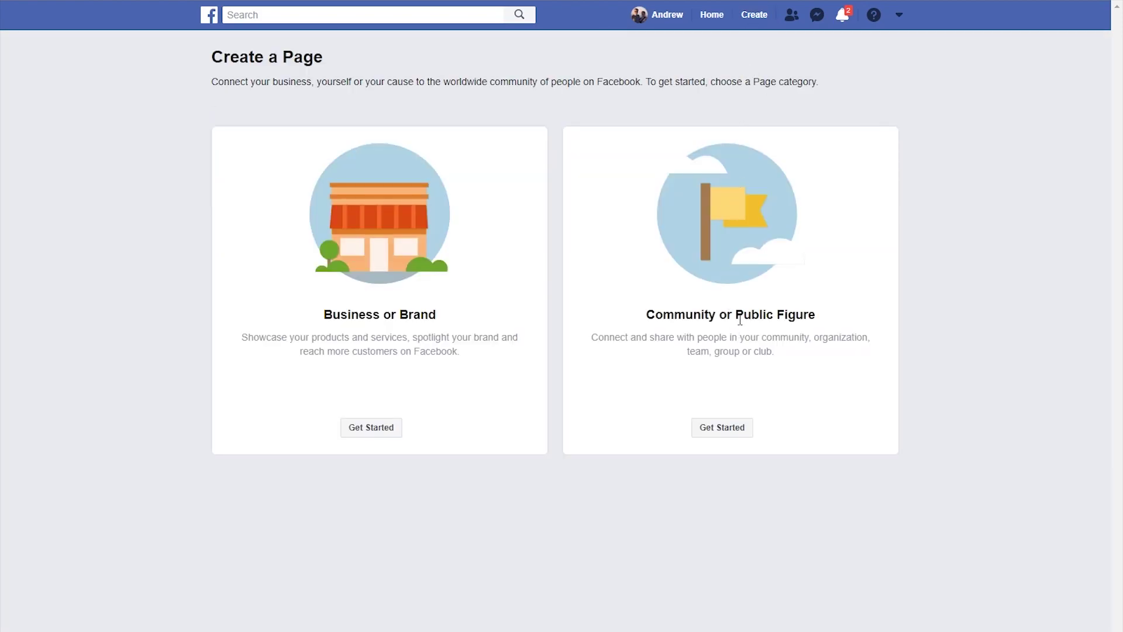
left_click(728, 433)
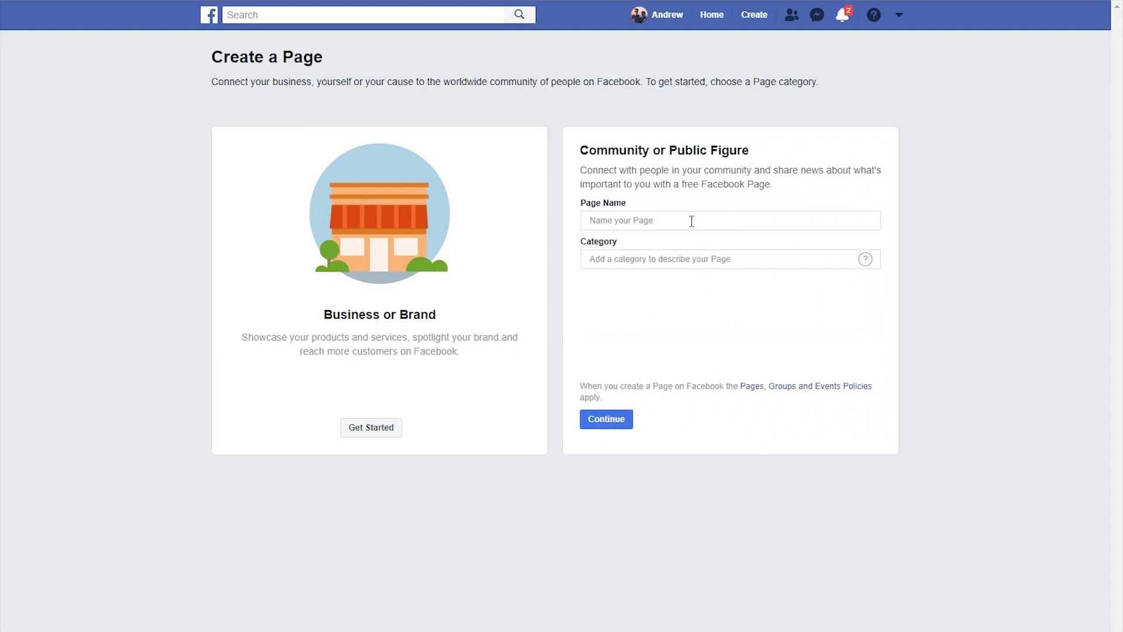
left_click(691, 217)
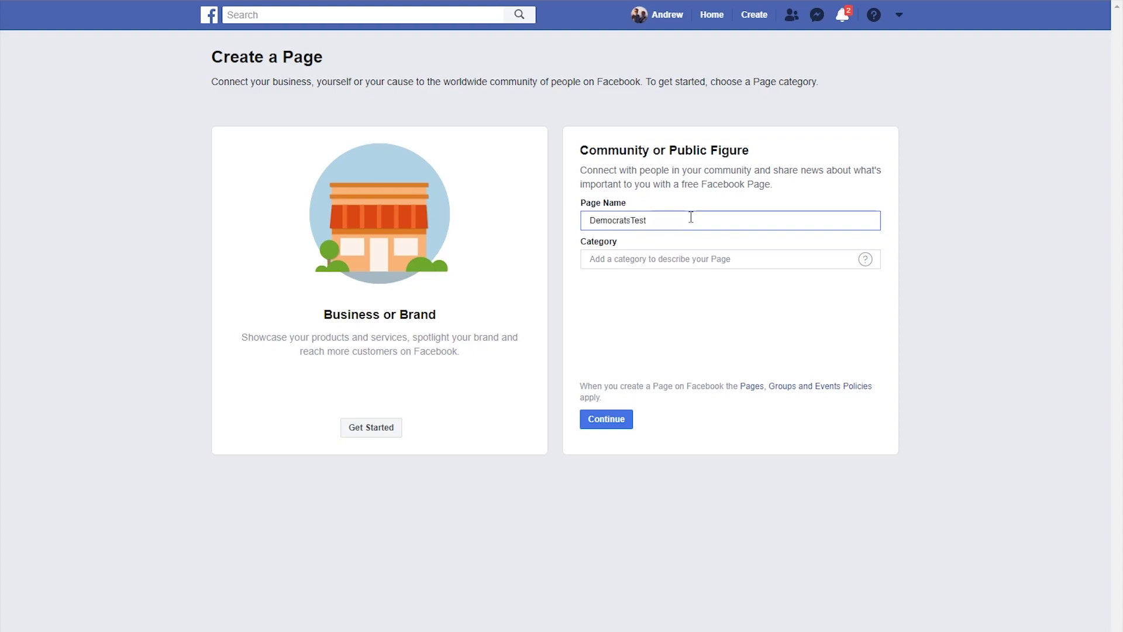
left_click(682, 264)
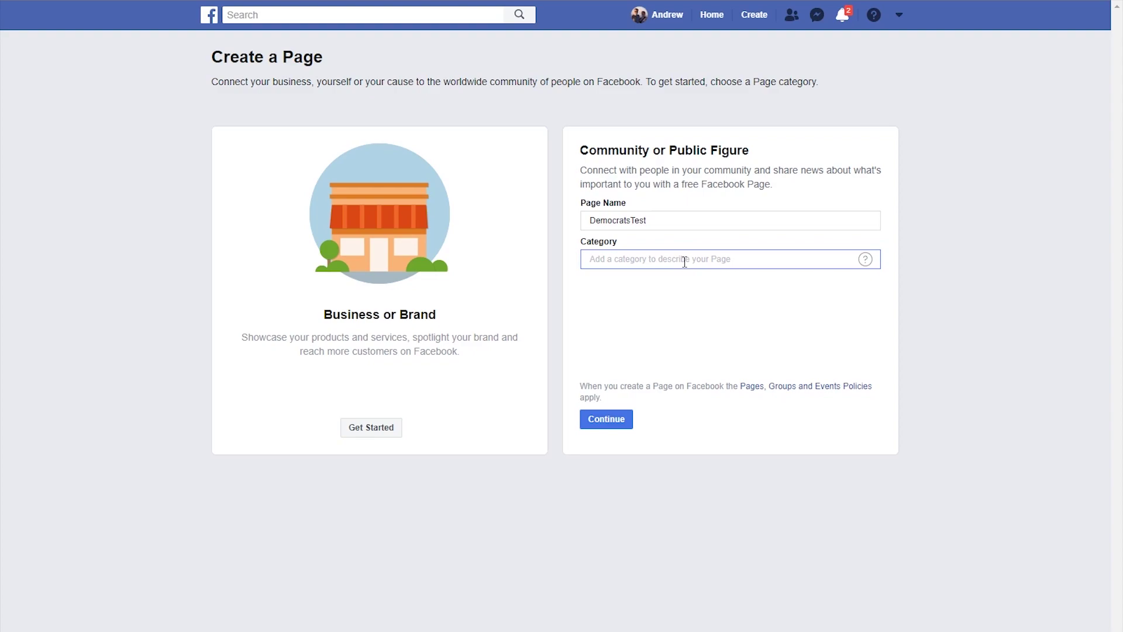
type("Pol")
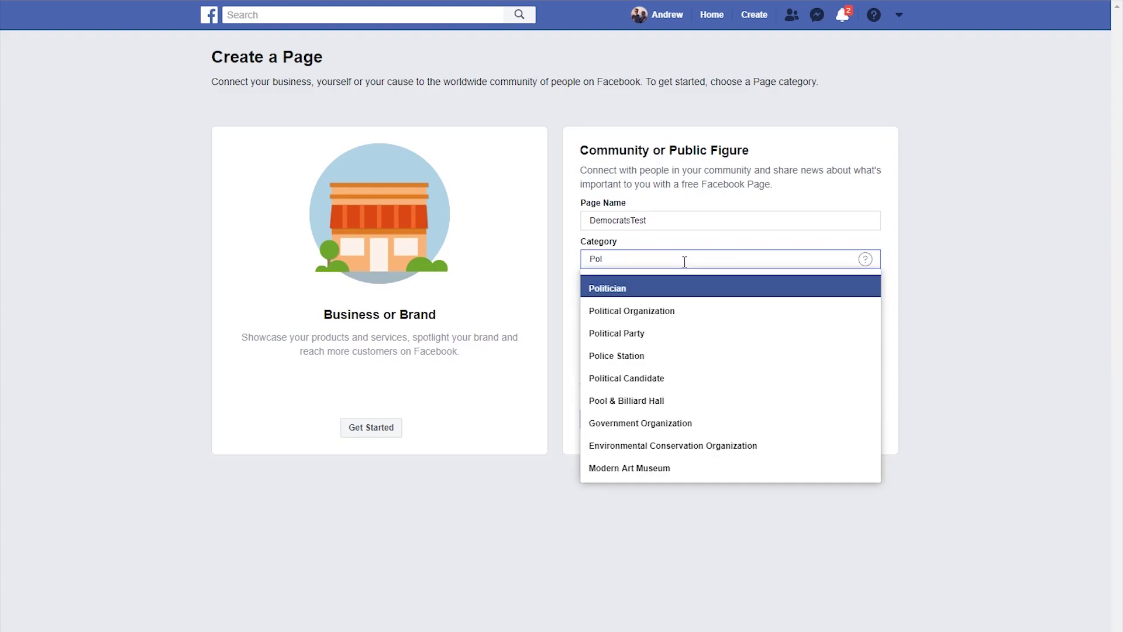
left_click(647, 290)
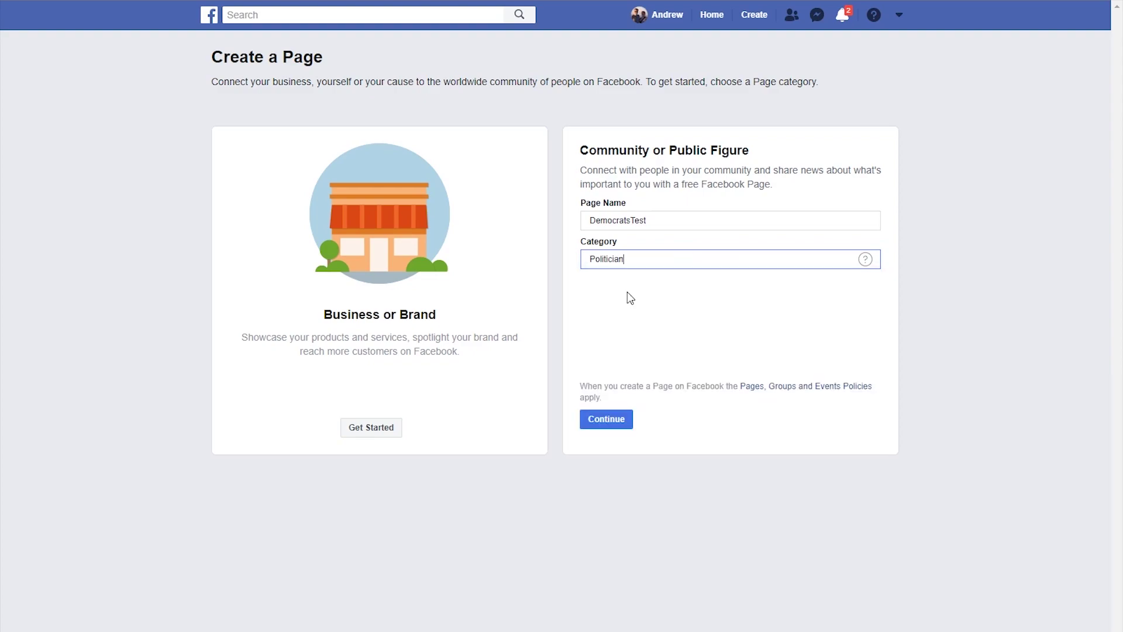
left_click(624, 424)
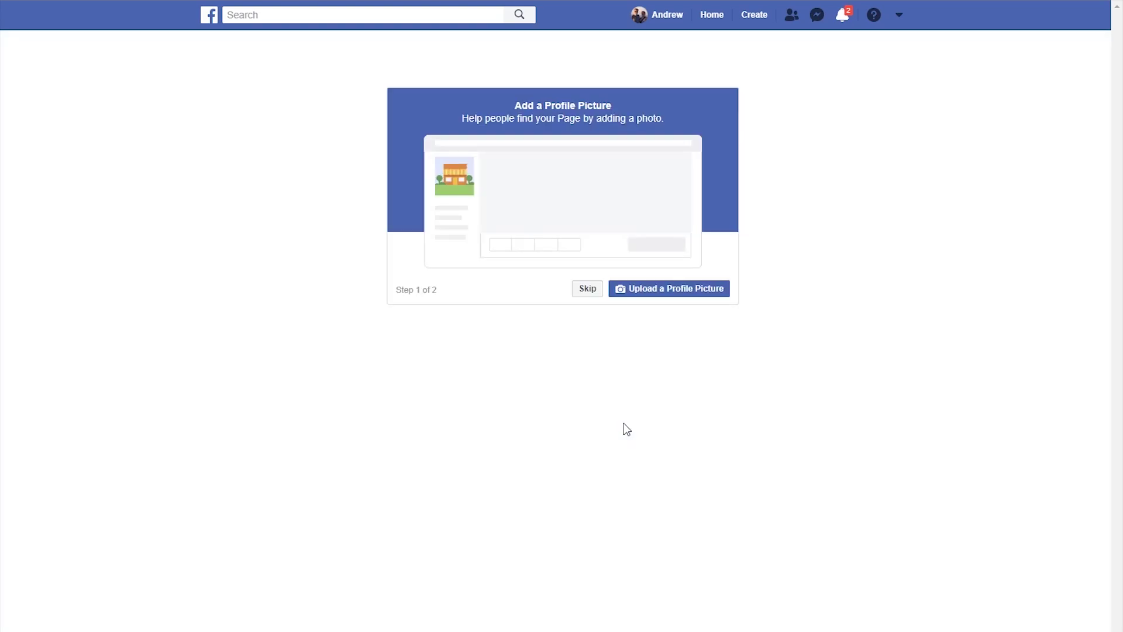
- Upload Base Edit darkb Large Crop.png from the 475 Team drive's Dark logo folder as the profile picture
left_click(660, 292)
scroll(117, 364, "down", 1)
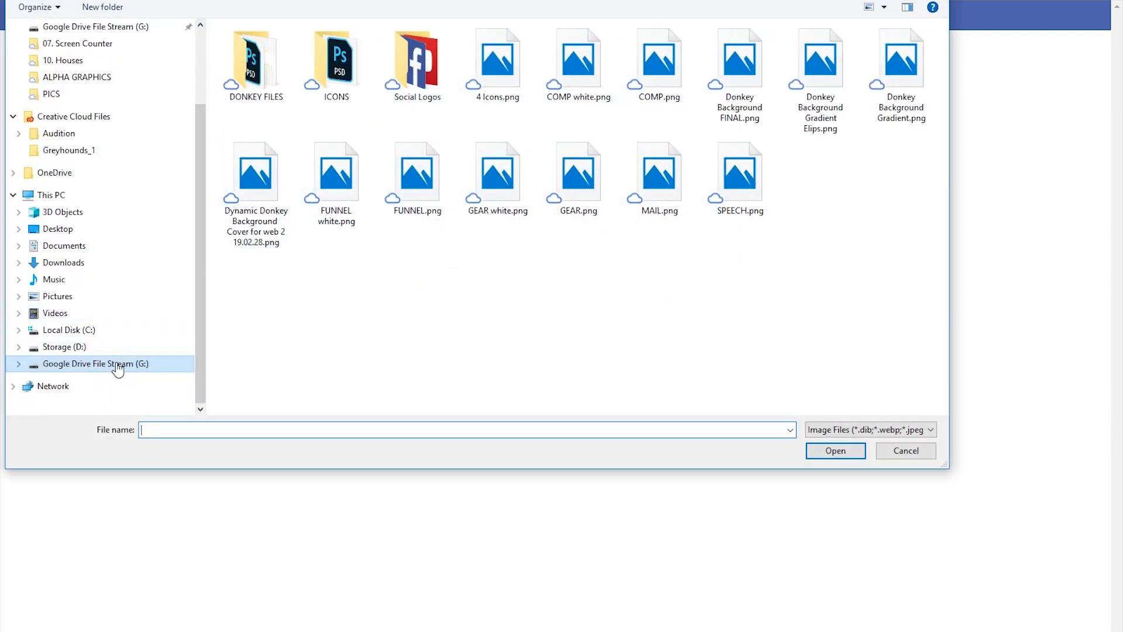
left_click(77, 366)
double_click(255, 44)
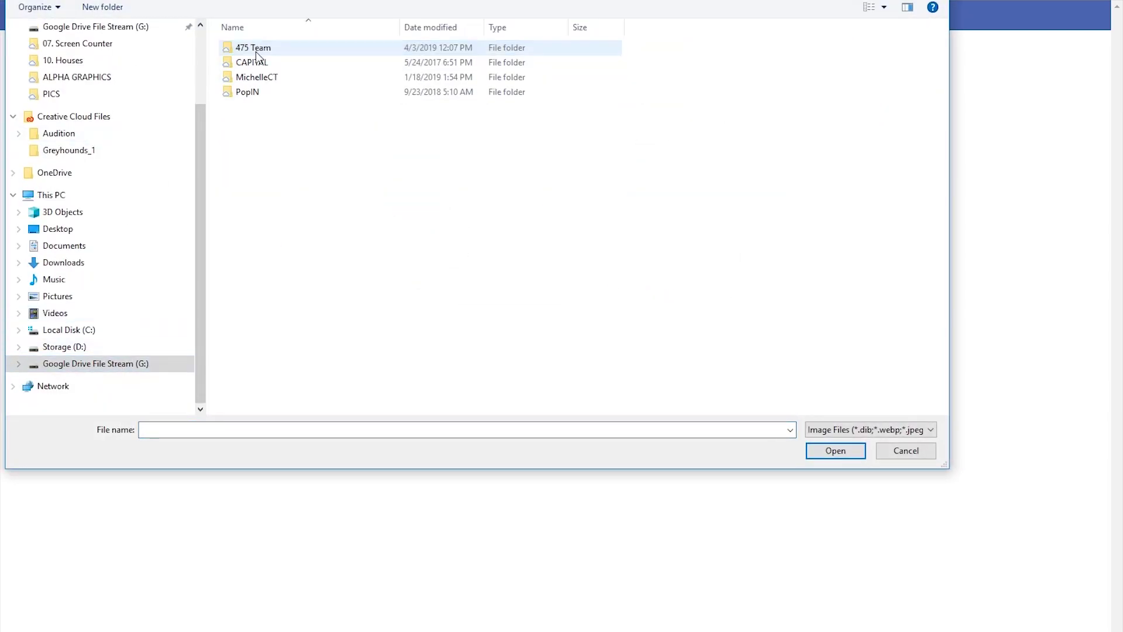
double_click(255, 49)
double_click(255, 50)
double_click(259, 63)
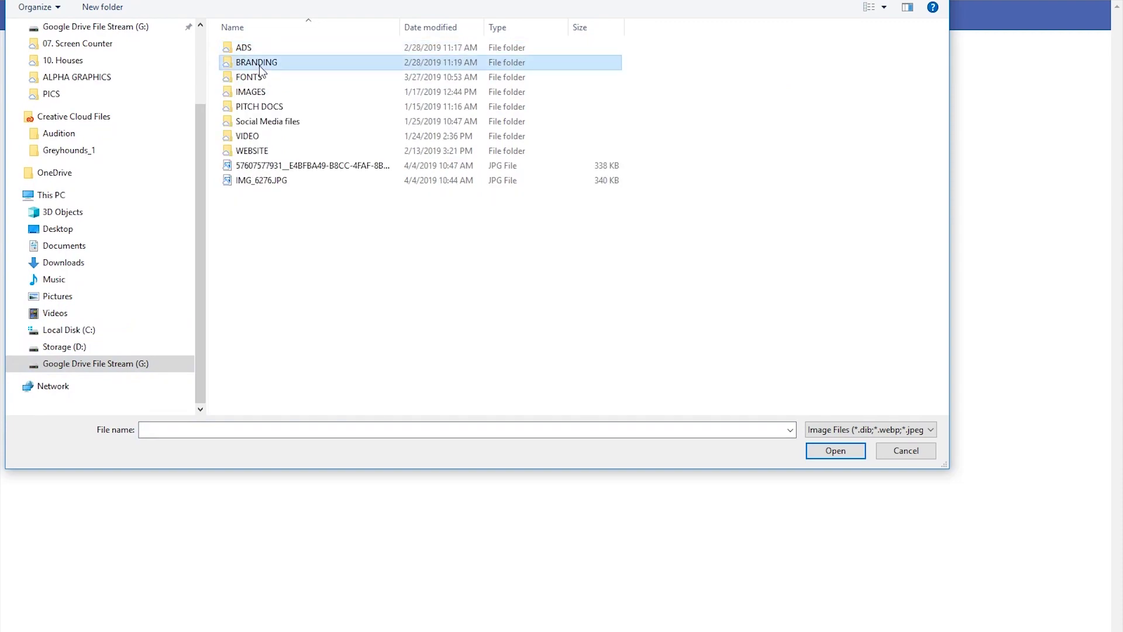
double_click(261, 77)
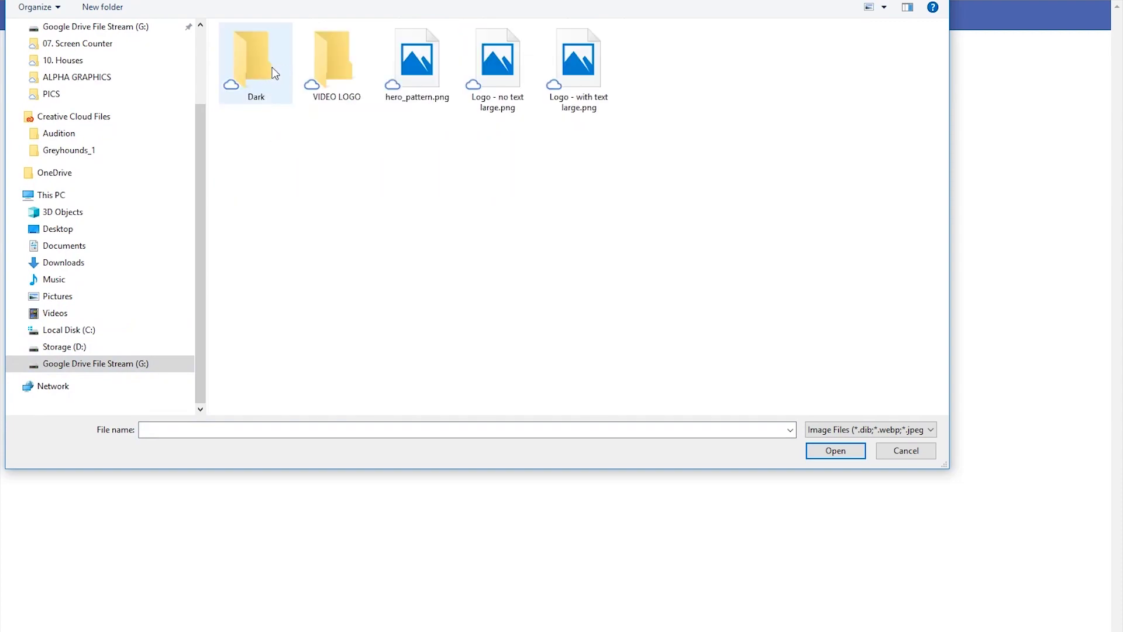
double_click(278, 66)
left_click(269, 63)
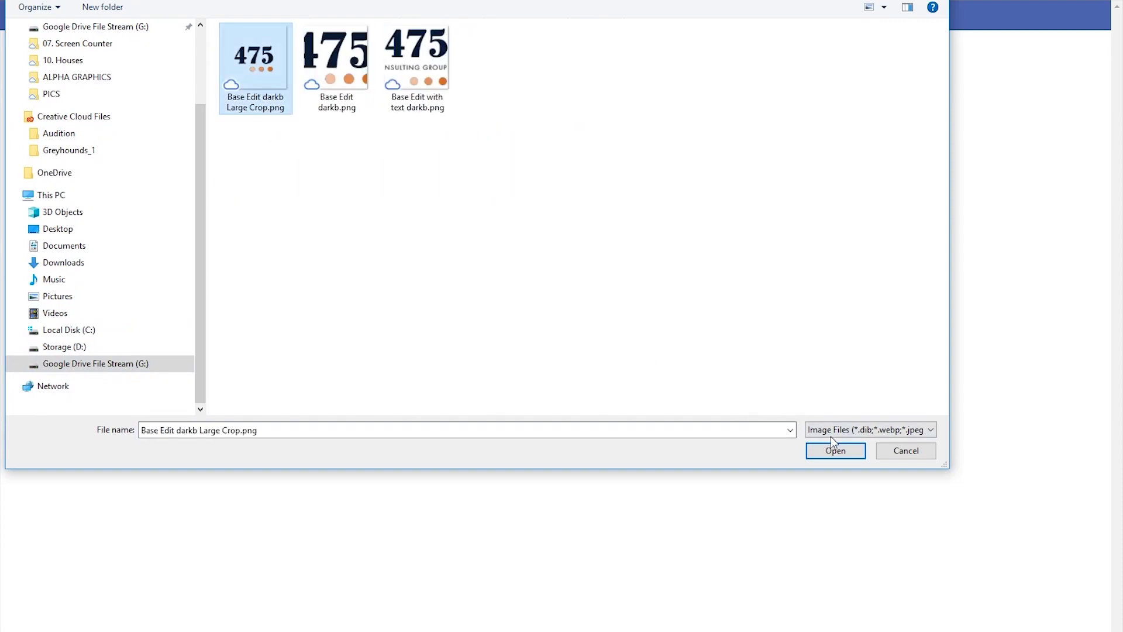
left_click(832, 449)
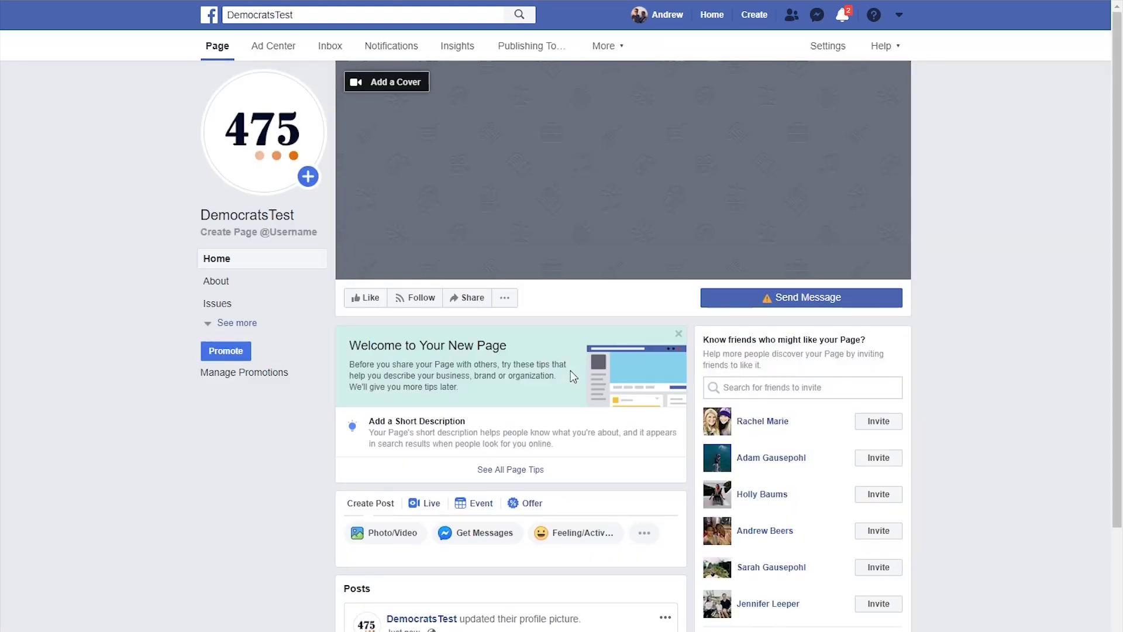
- Upload Donkey Background Gradient Elips.png from LOGOS as the cover, shift it up, and save
left_click(402, 85)
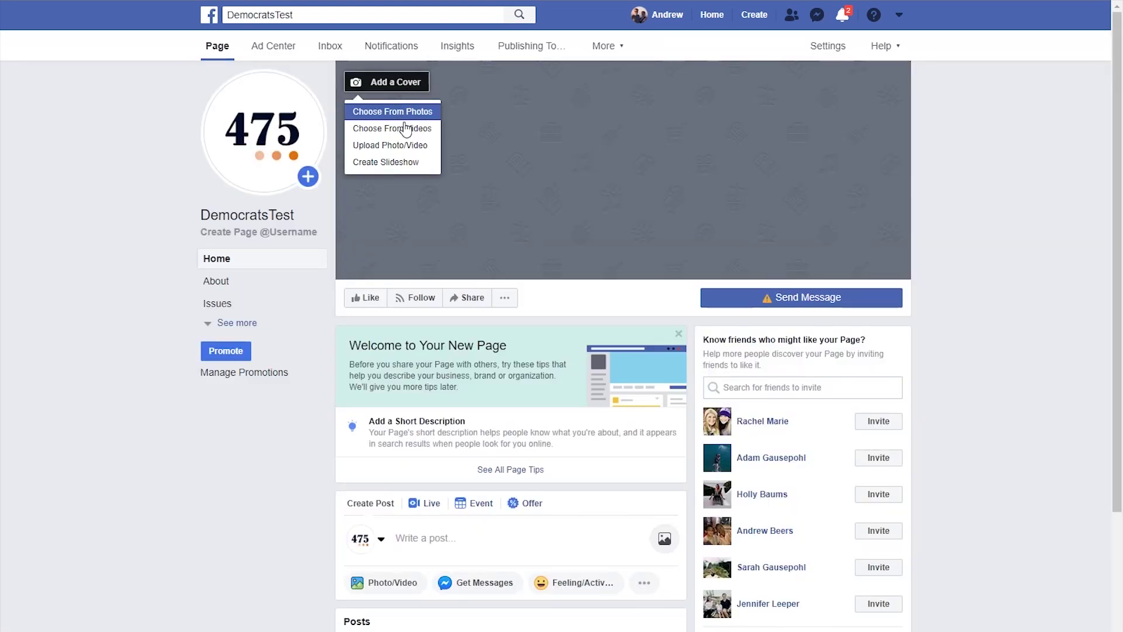
left_click(402, 150)
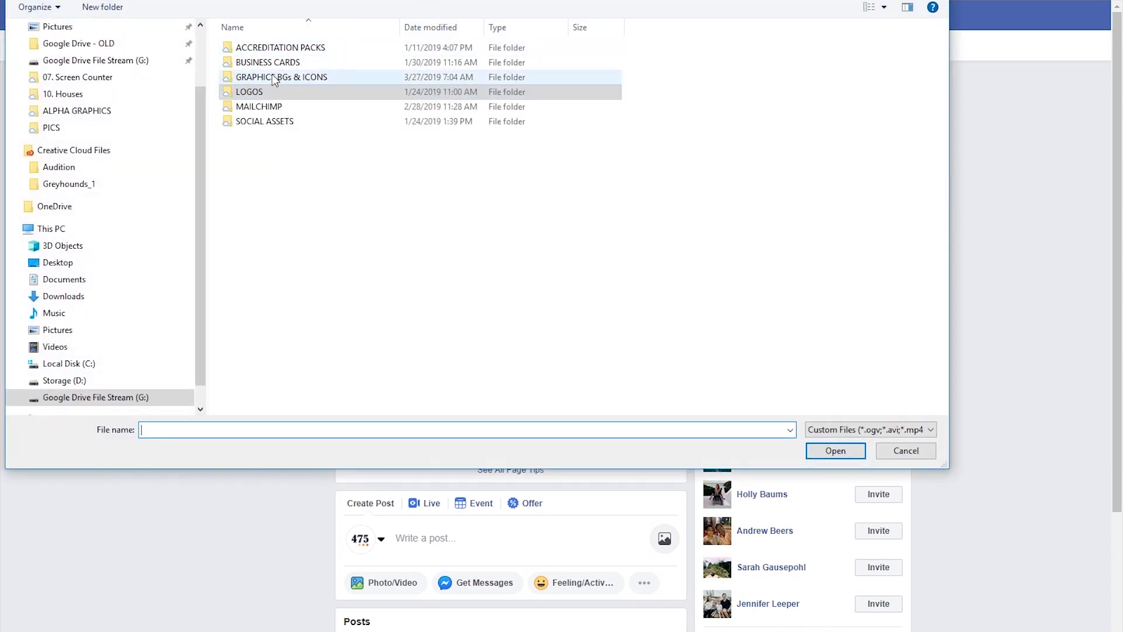
double_click(287, 92)
left_click(810, 55)
double_click(811, 55)
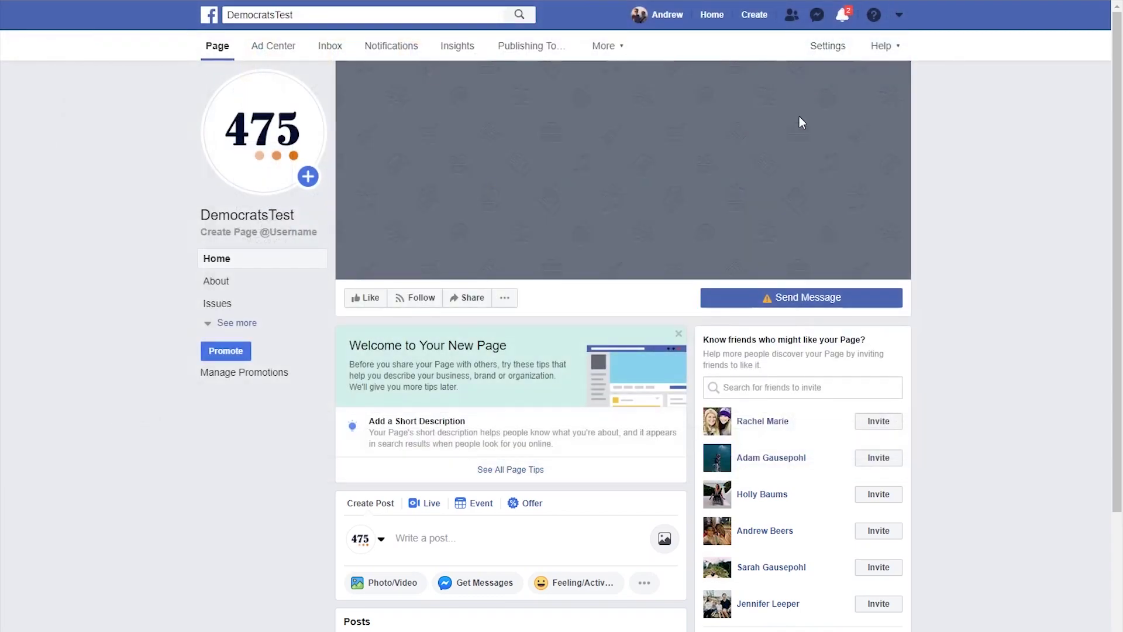
left_click_drag(704, 208, 682, 41)
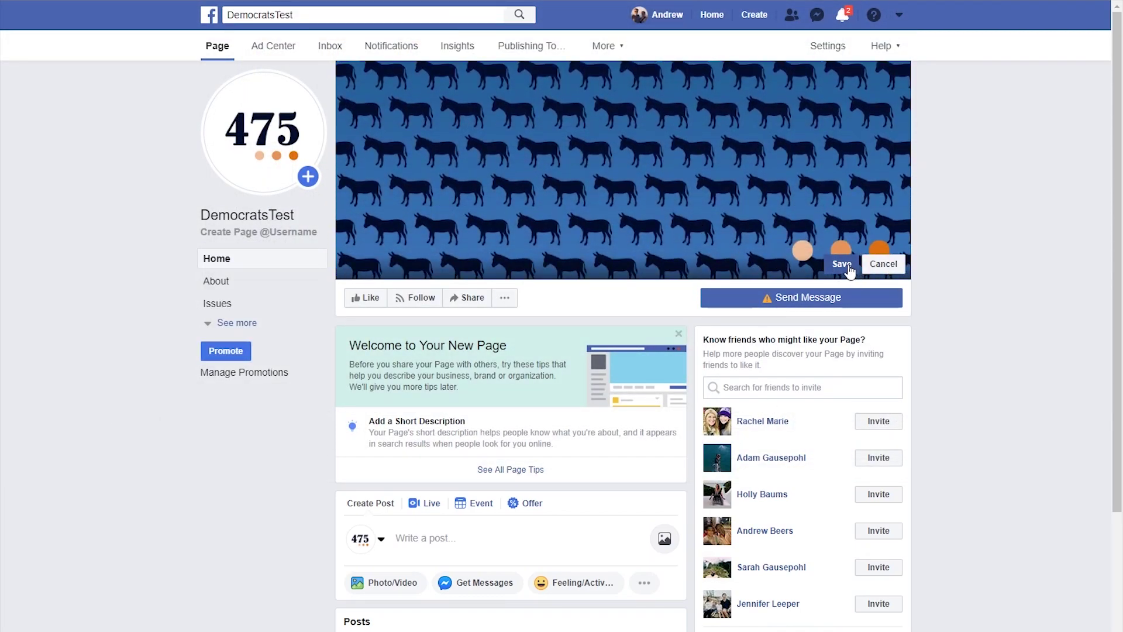
left_click(842, 264)
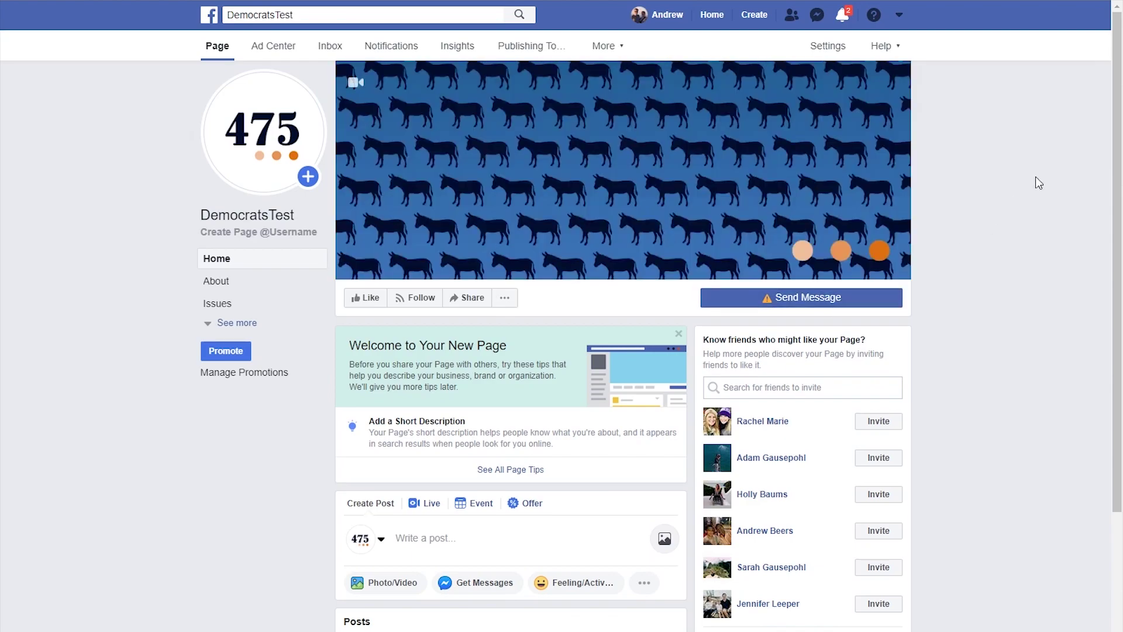
left_click(275, 234)
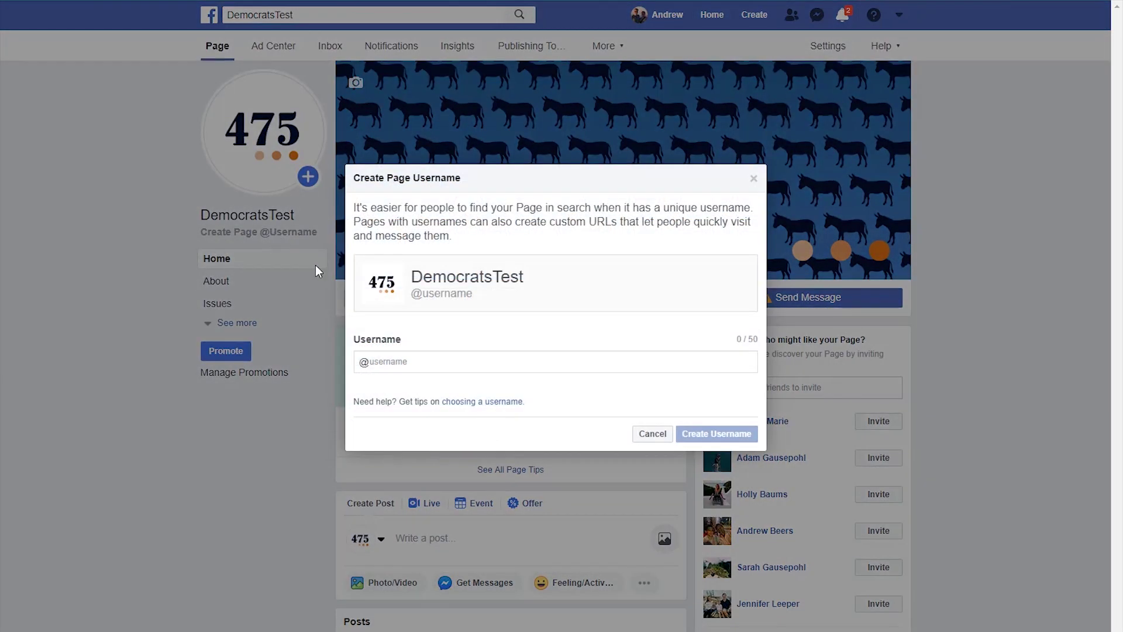
left_click(418, 362)
type("Democ")
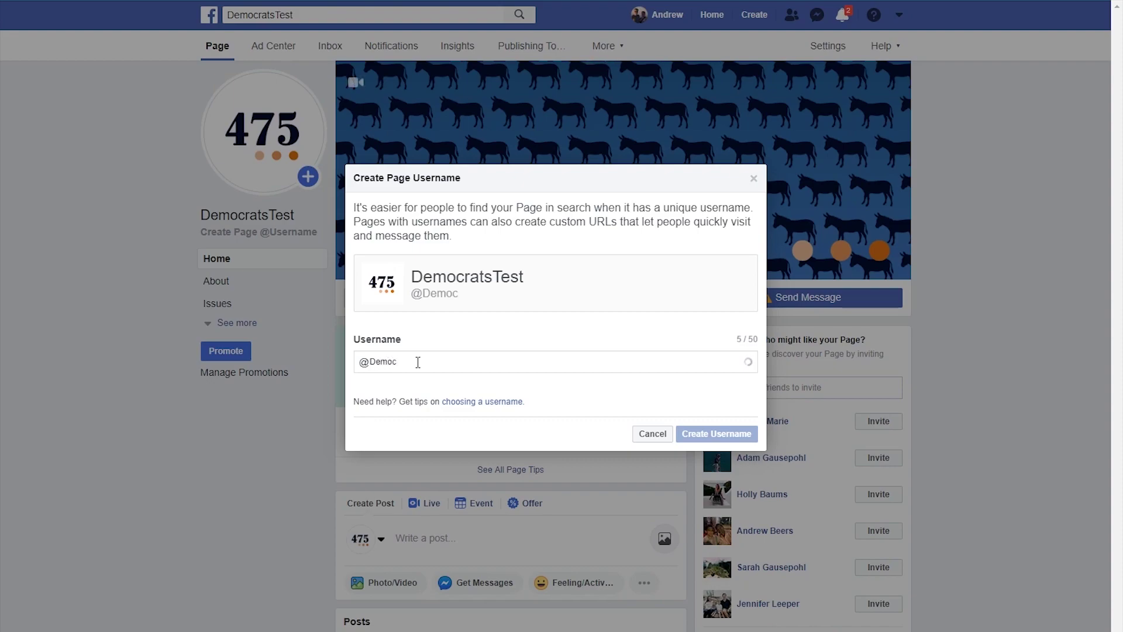
type("ratsTest")
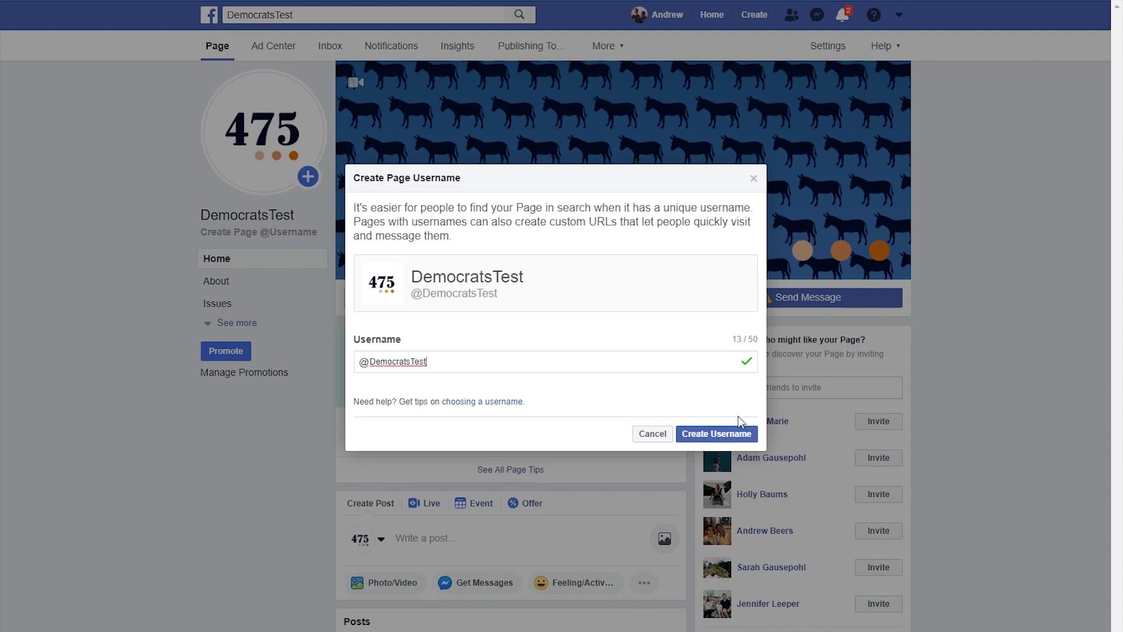
left_click(736, 439)
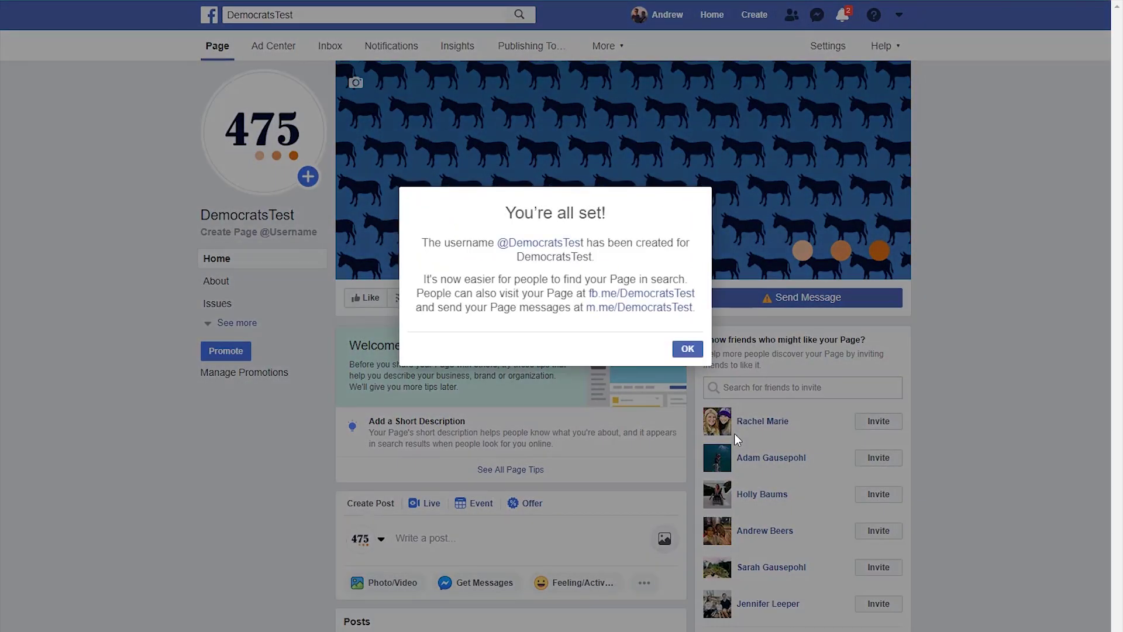
left_click(694, 350)
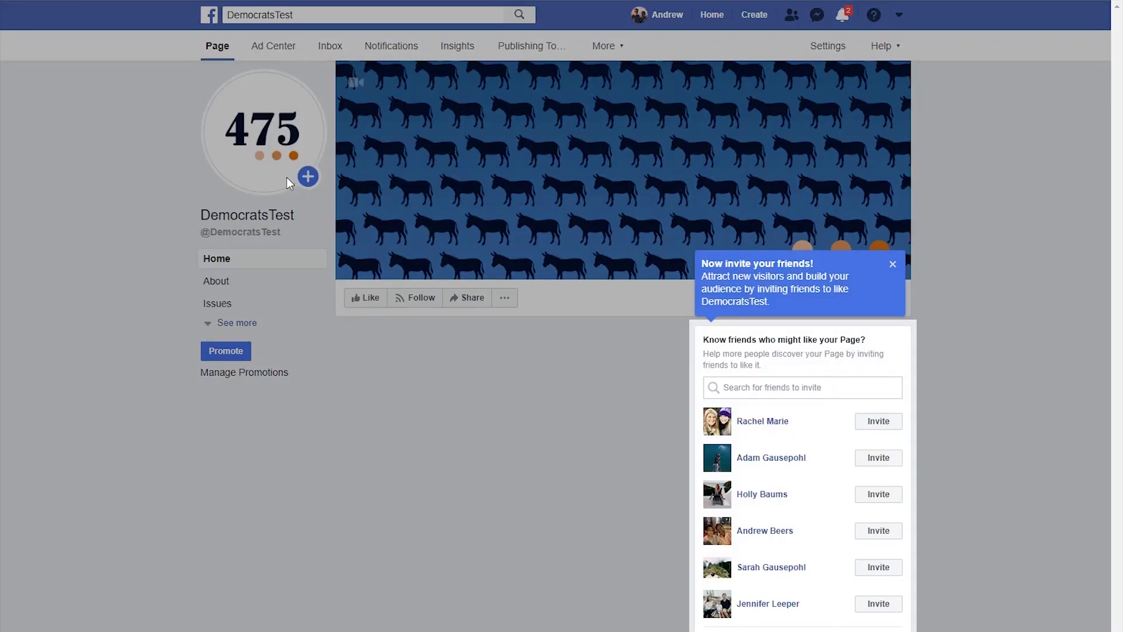
left_click(894, 267)
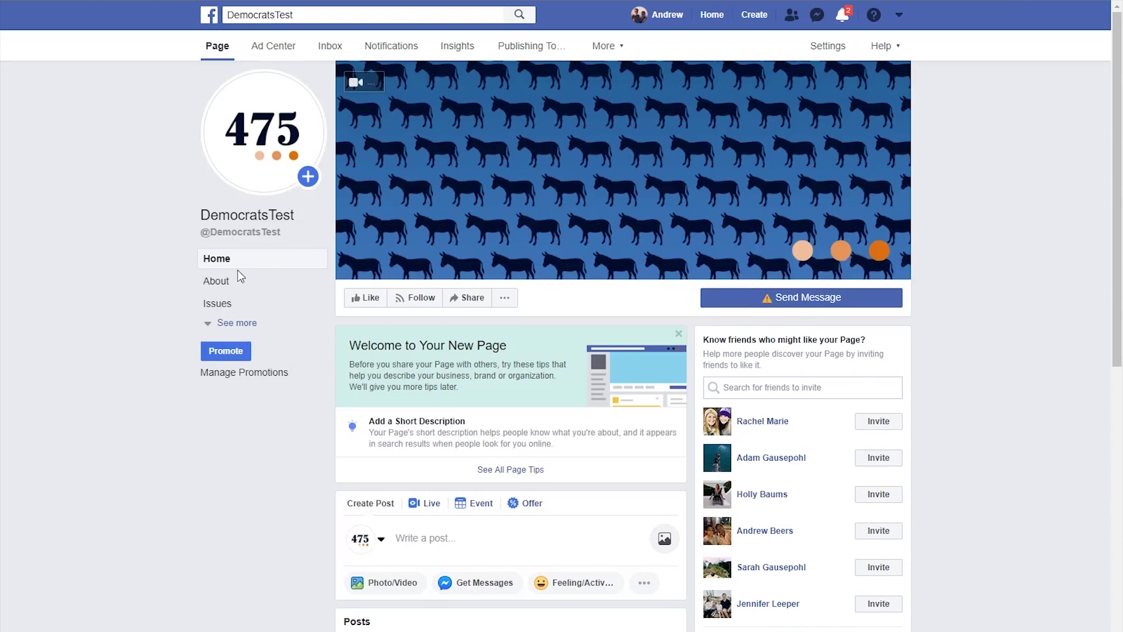
left_click(234, 323)
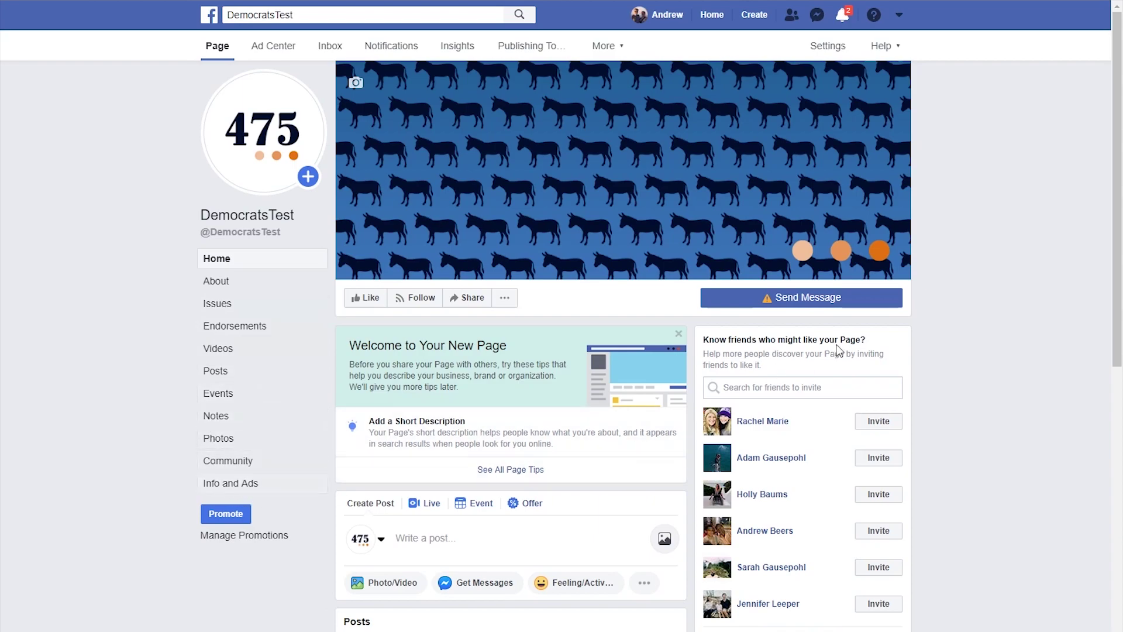
- In Templates and Tabs settings, turn off the Issues tab and save
left_click(834, 51)
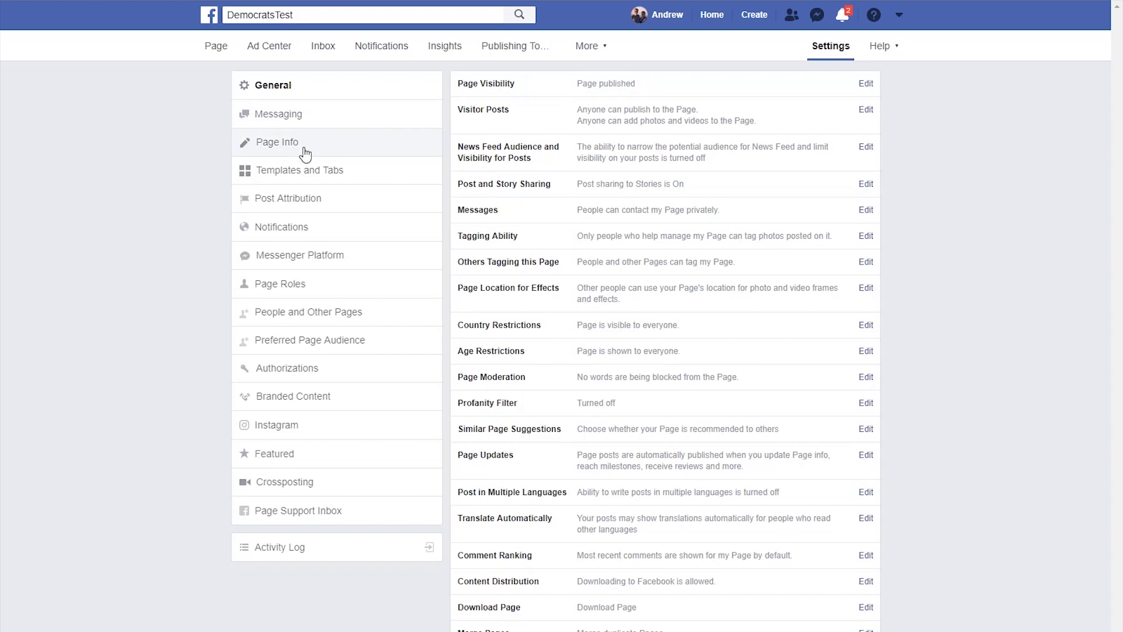
left_click(304, 173)
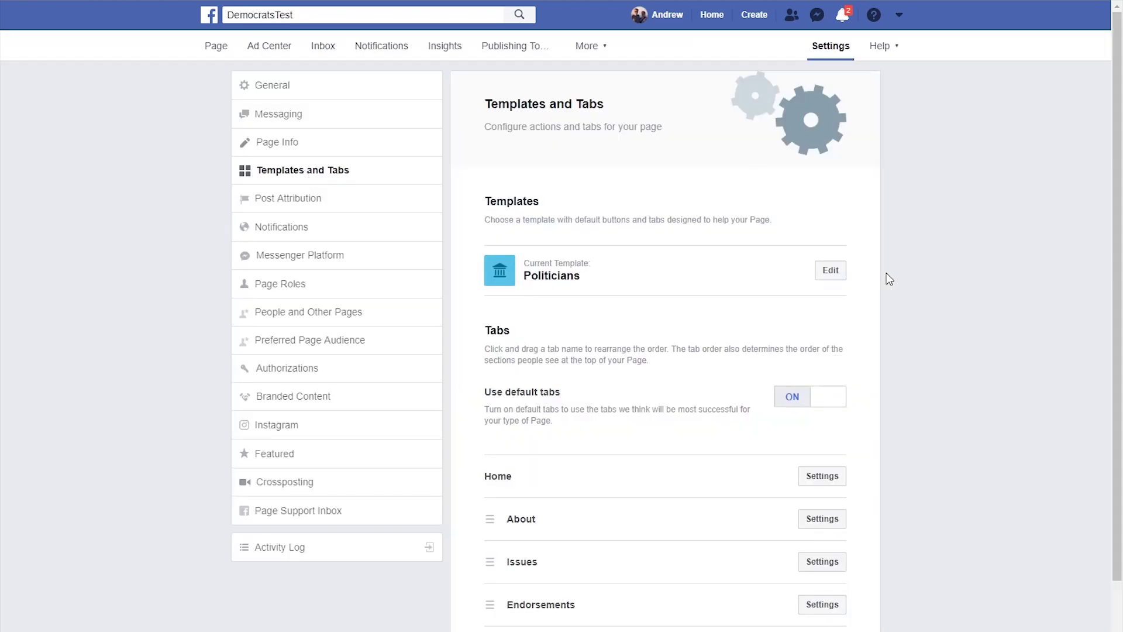
scroll(924, 384, "down", 1)
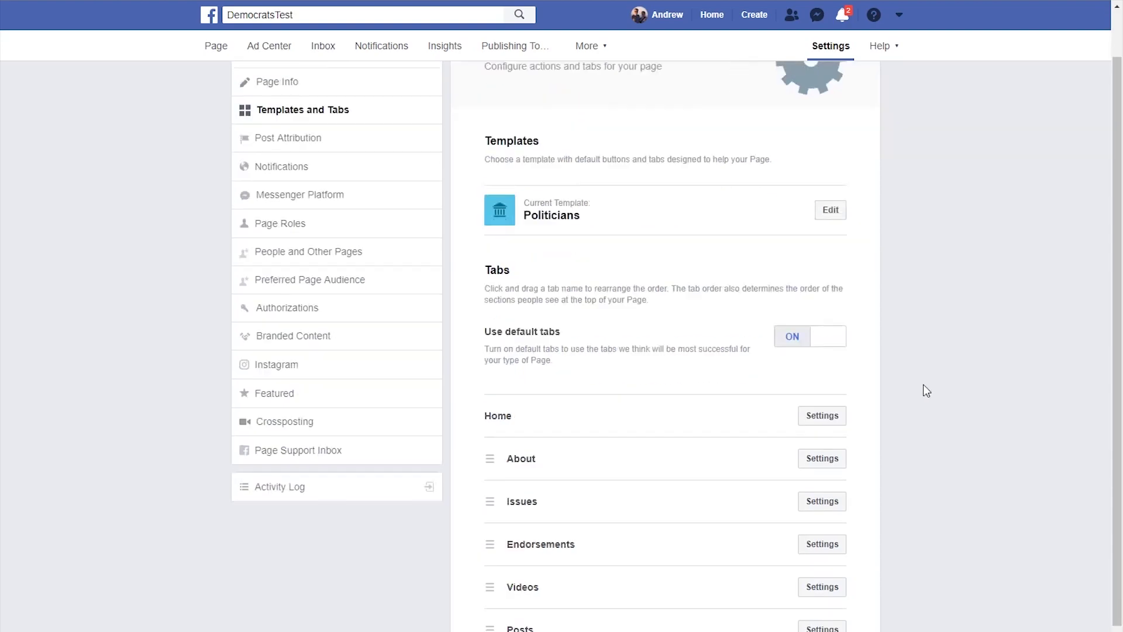
scroll(926, 391, "down", 3)
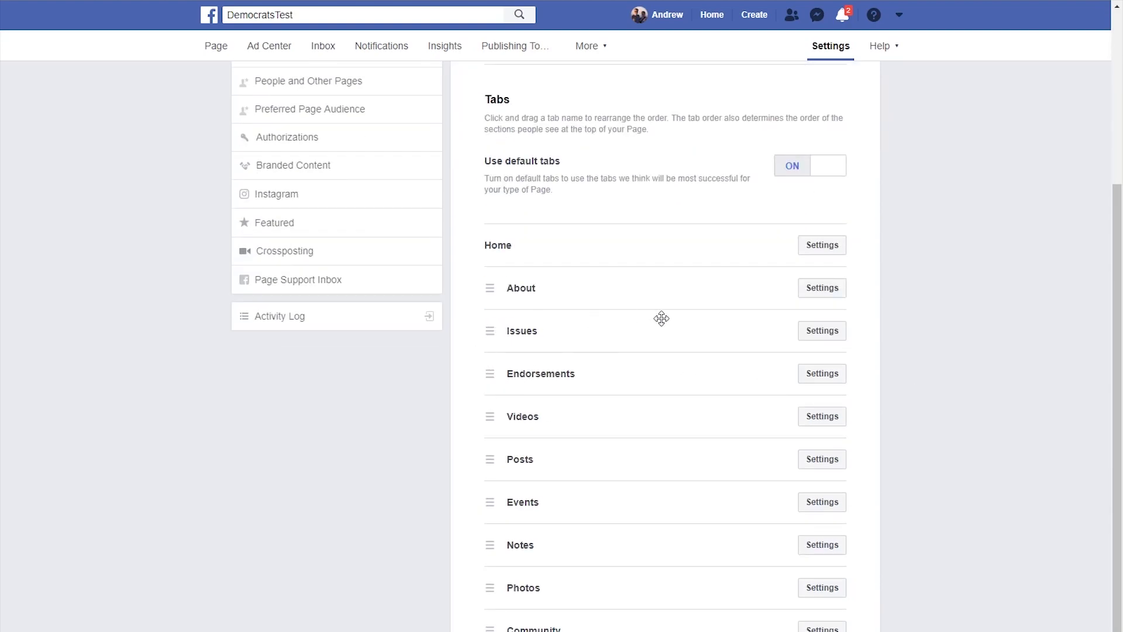
left_click(822, 331)
left_click(807, 385)
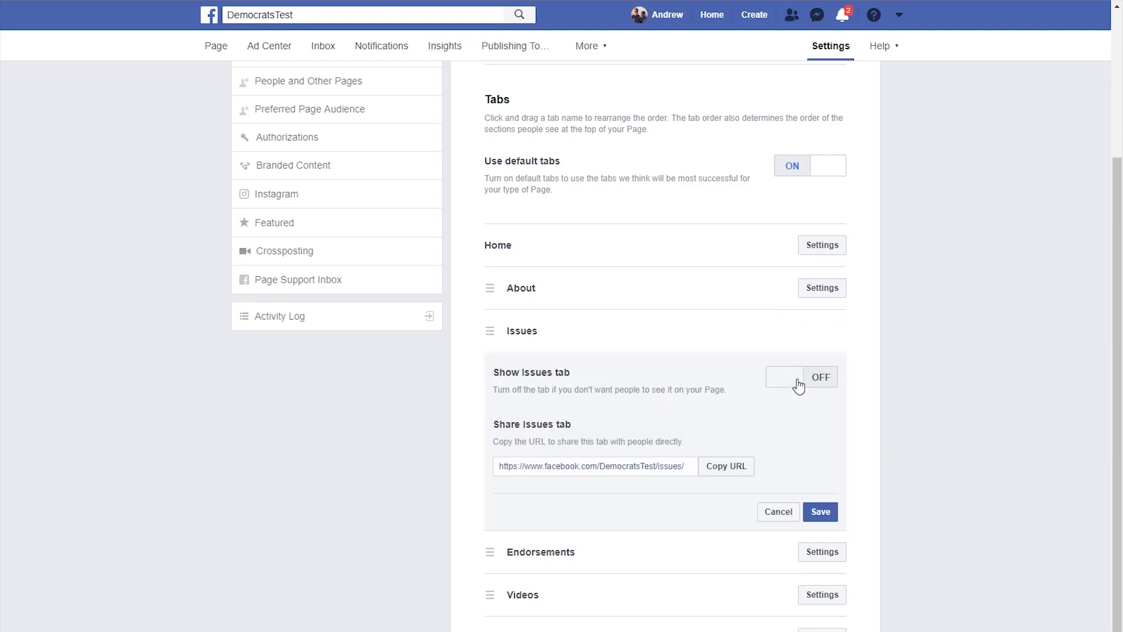
left_click(821, 513)
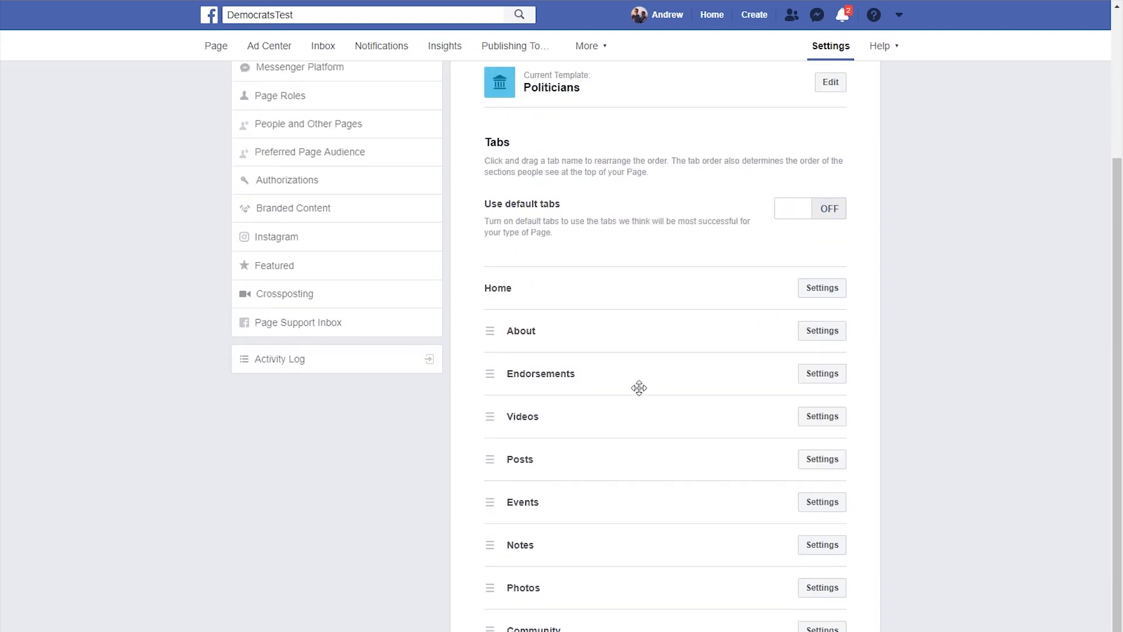
- Turn off the Endorsements and Notes tabs, then return to General settings
left_click(811, 379)
left_click(806, 384)
left_click(821, 512)
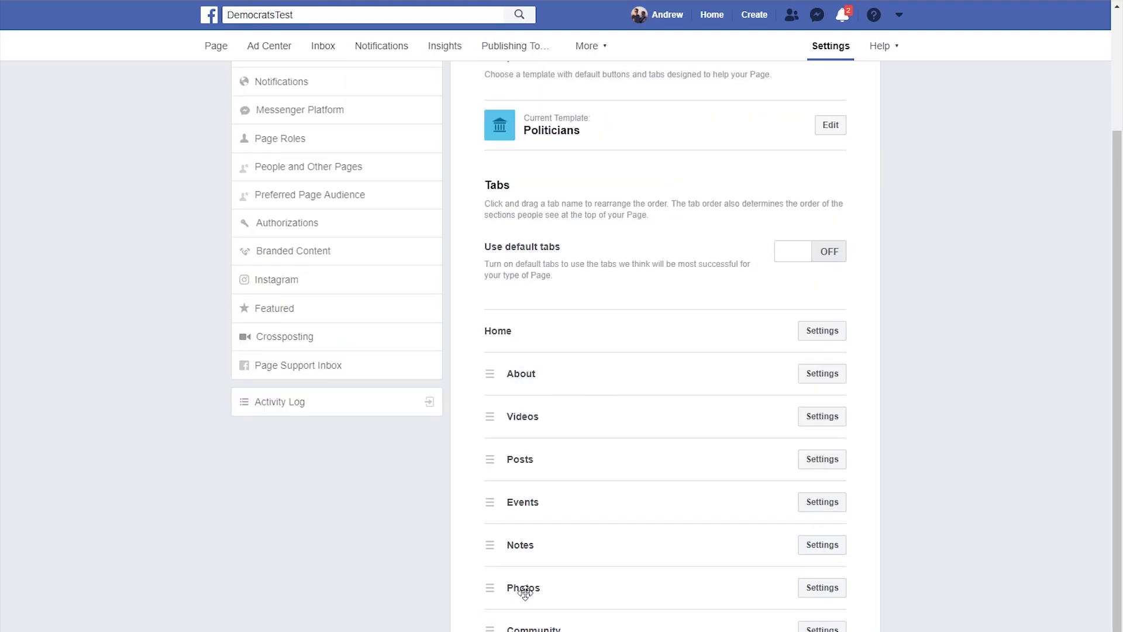
left_click(837, 548)
left_click(797, 510)
left_click(821, 631)
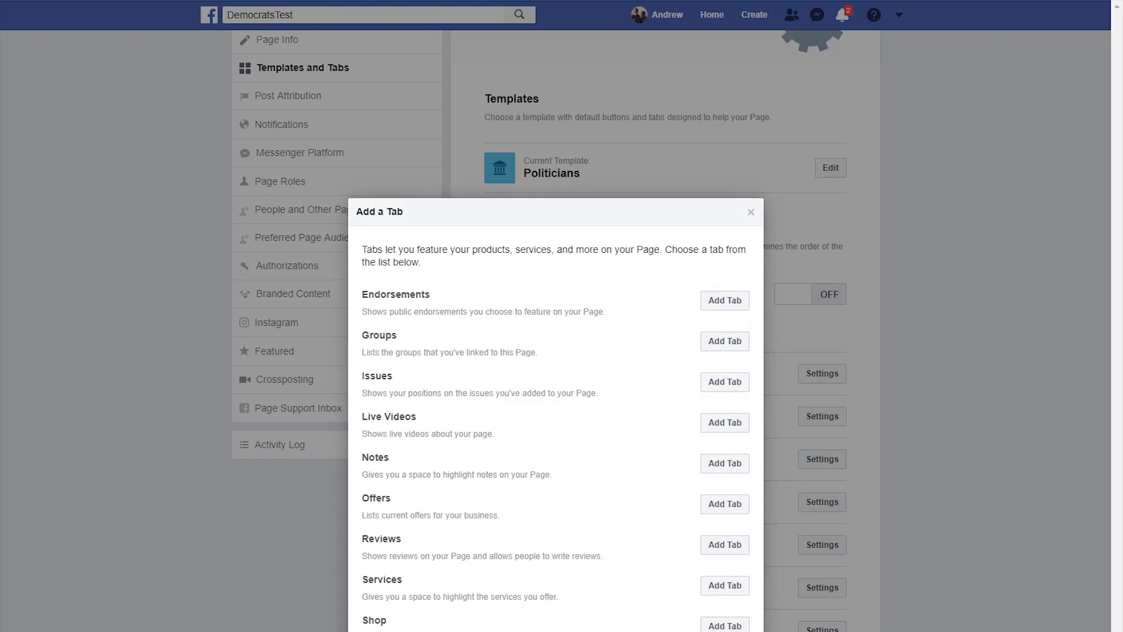
key("Escape")
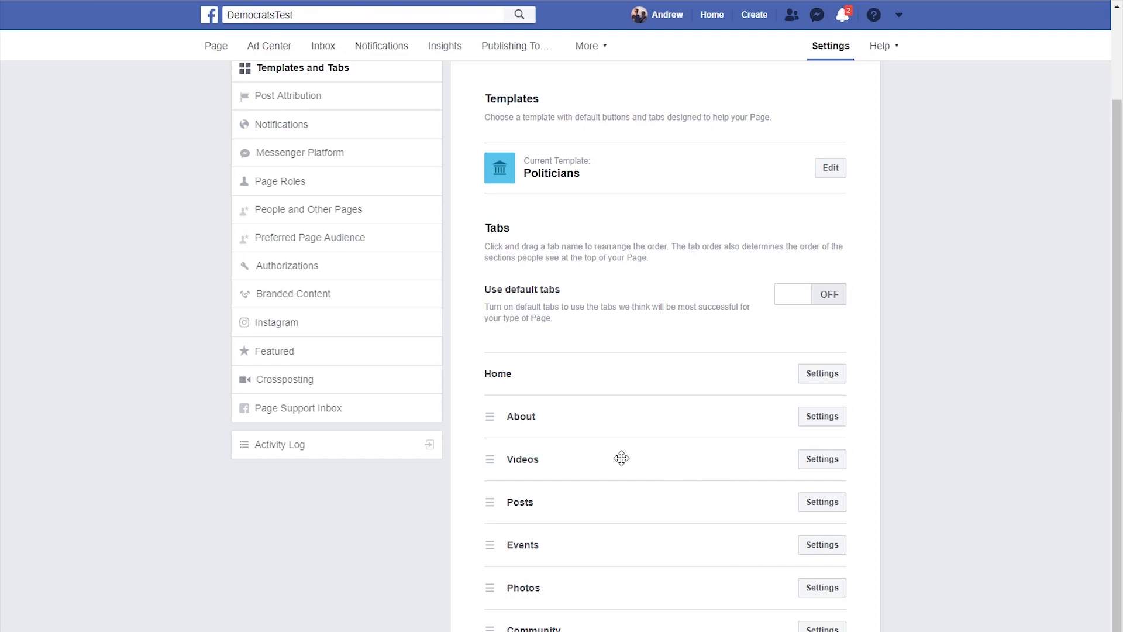
scroll(620, 458, "up", 2)
left_click(292, 86)
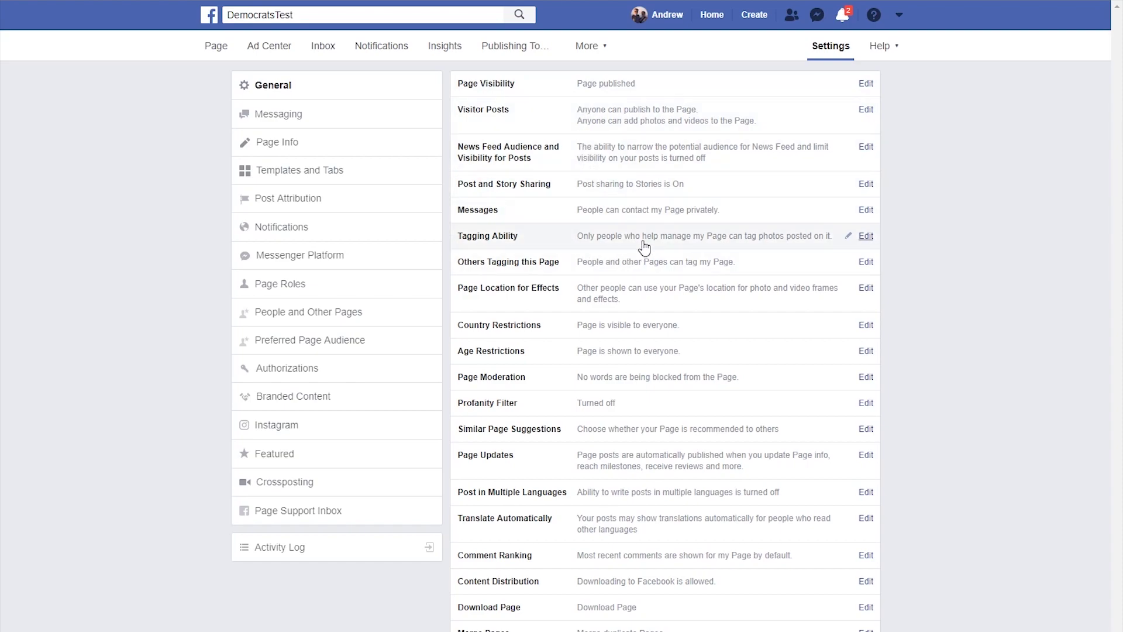
- Allow others to tag the Page's photos and videos
left_click(866, 236)
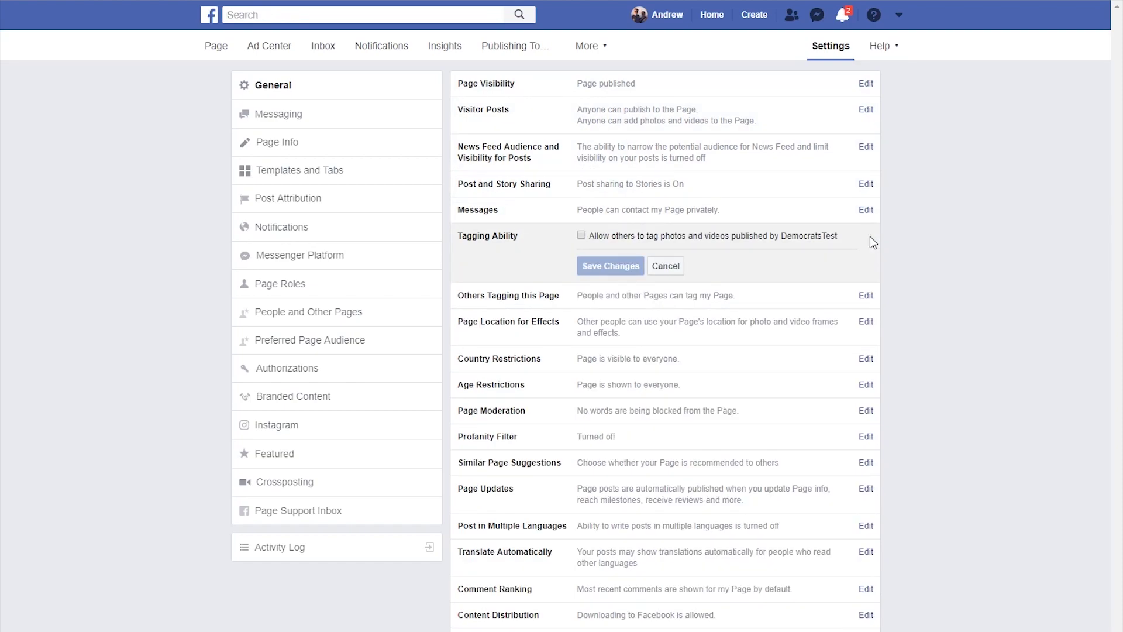
left_click(581, 236)
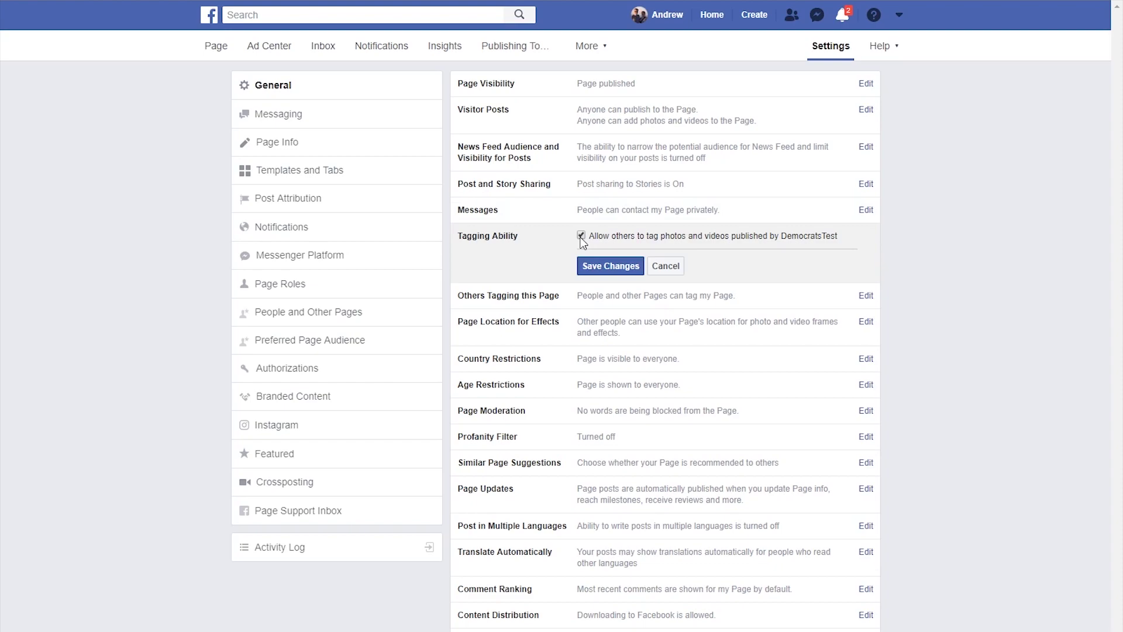
left_click(603, 270)
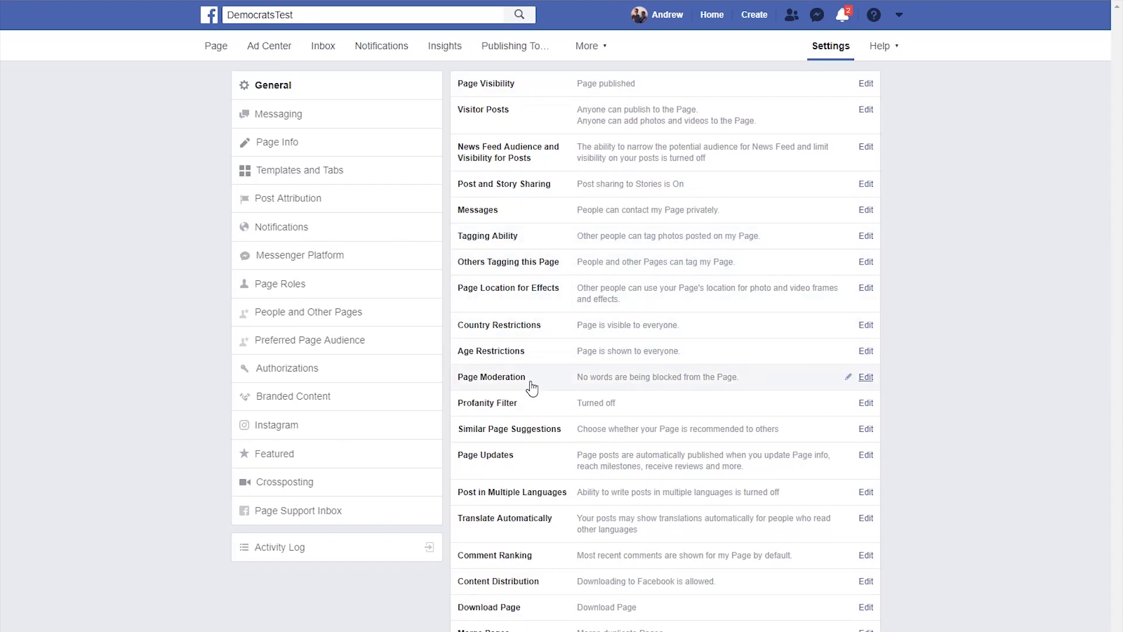
- Stop Page Updates from auto-publishing posts when Page info changes
left_click(865, 457)
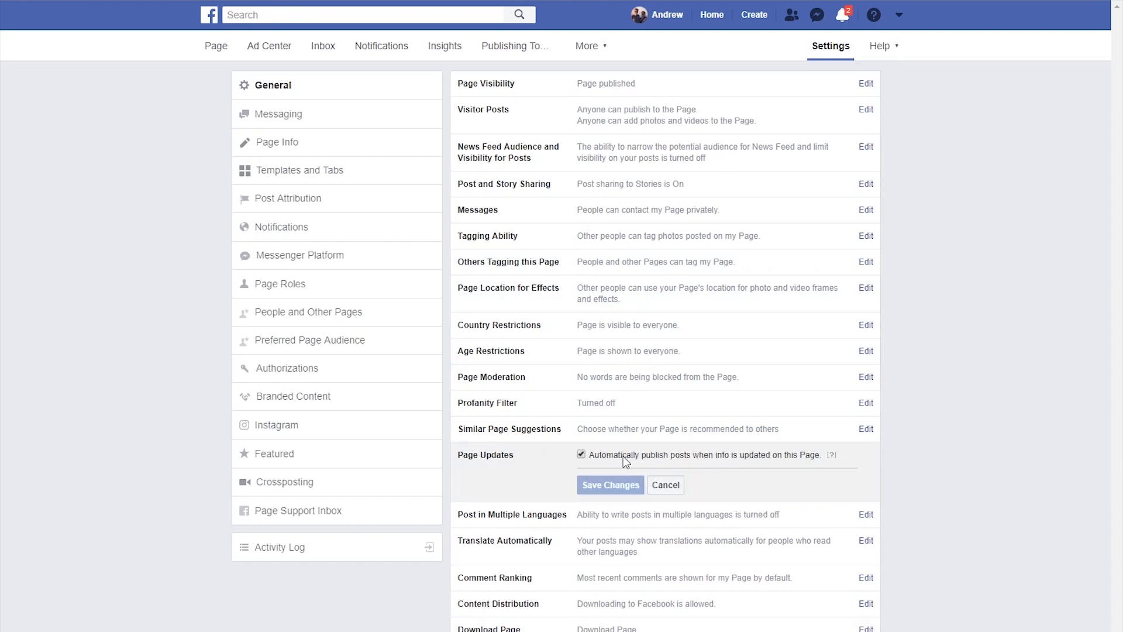
left_click(581, 454)
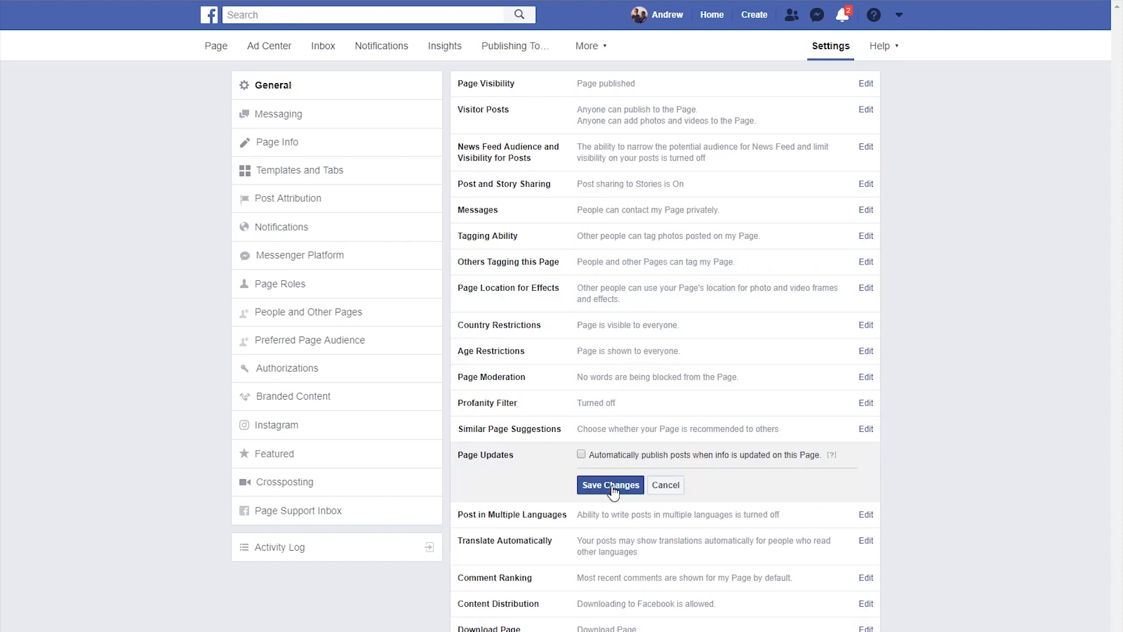
left_click(610, 485)
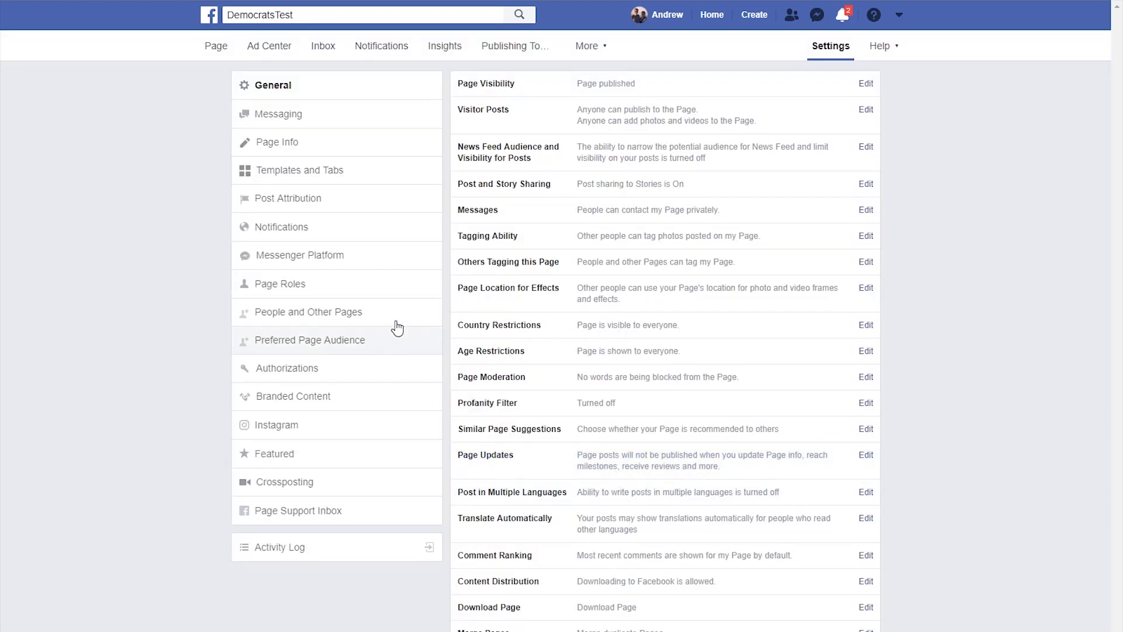
left_click(286, 119)
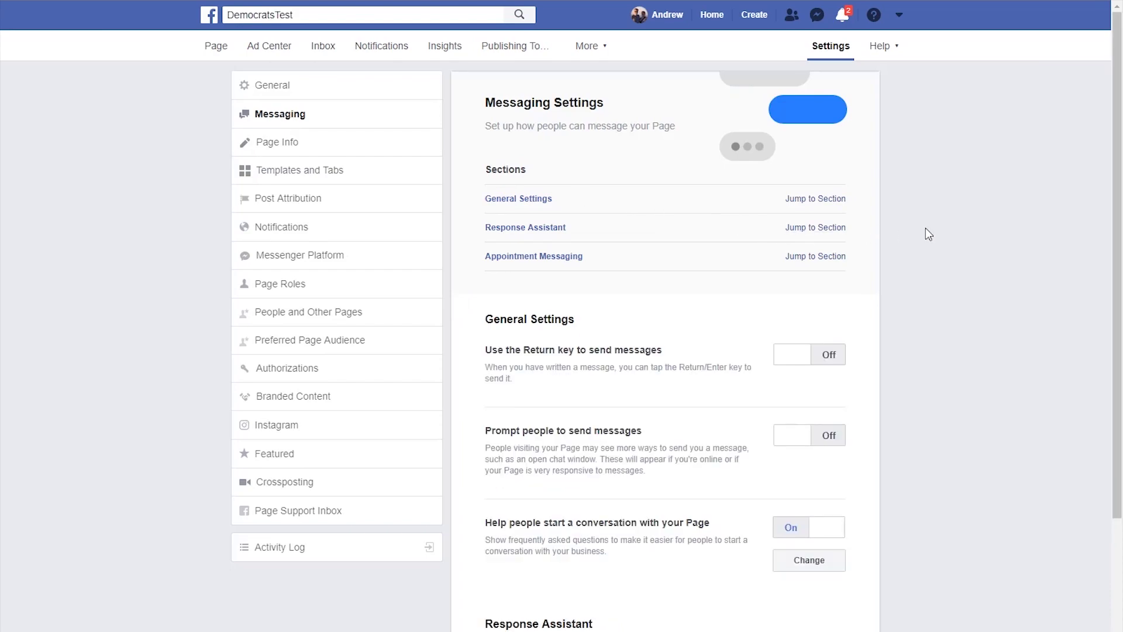
- Turn on message prompts and replace FAQ Question #1 with 'Are you available to chat?'
scroll(925, 234, "down", 4)
left_click(811, 203)
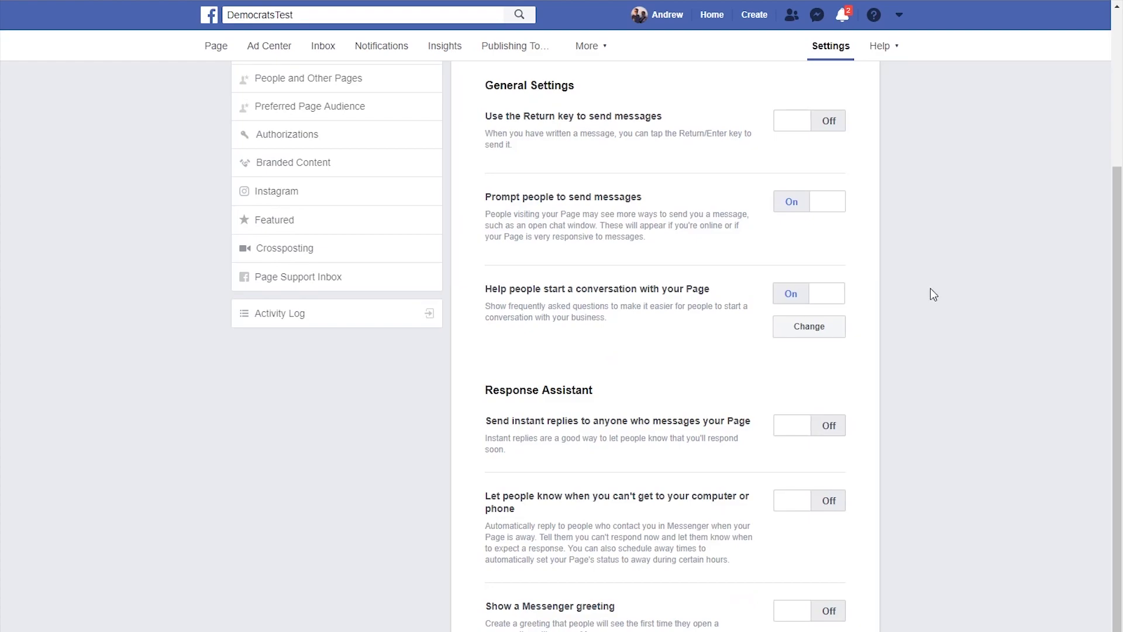
left_click(809, 329)
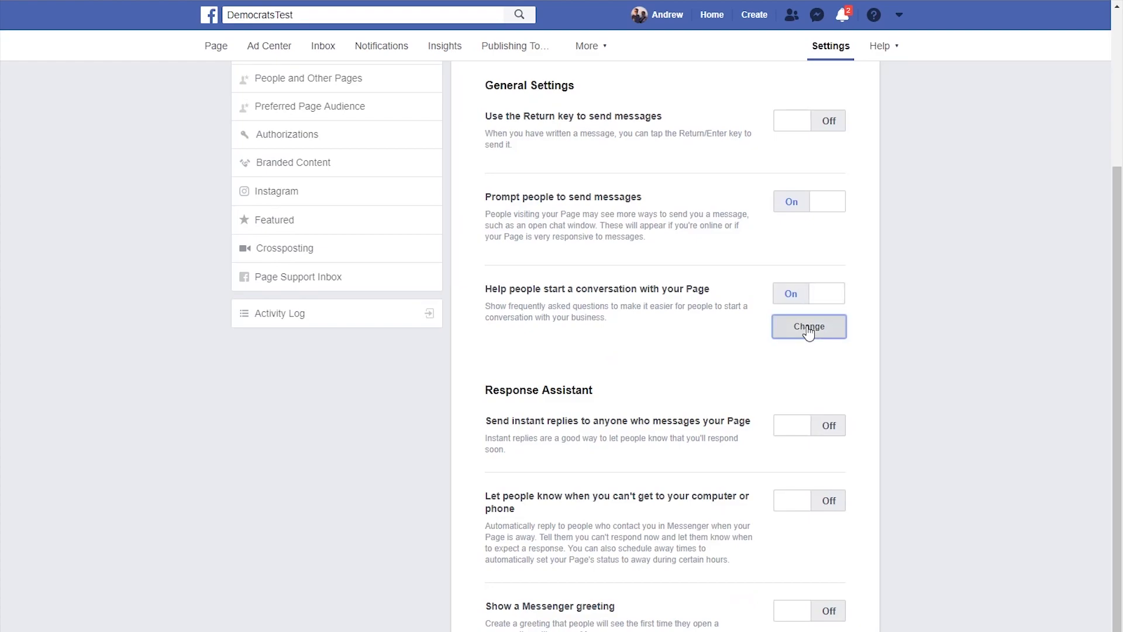
scroll(806, 326, "down", 5)
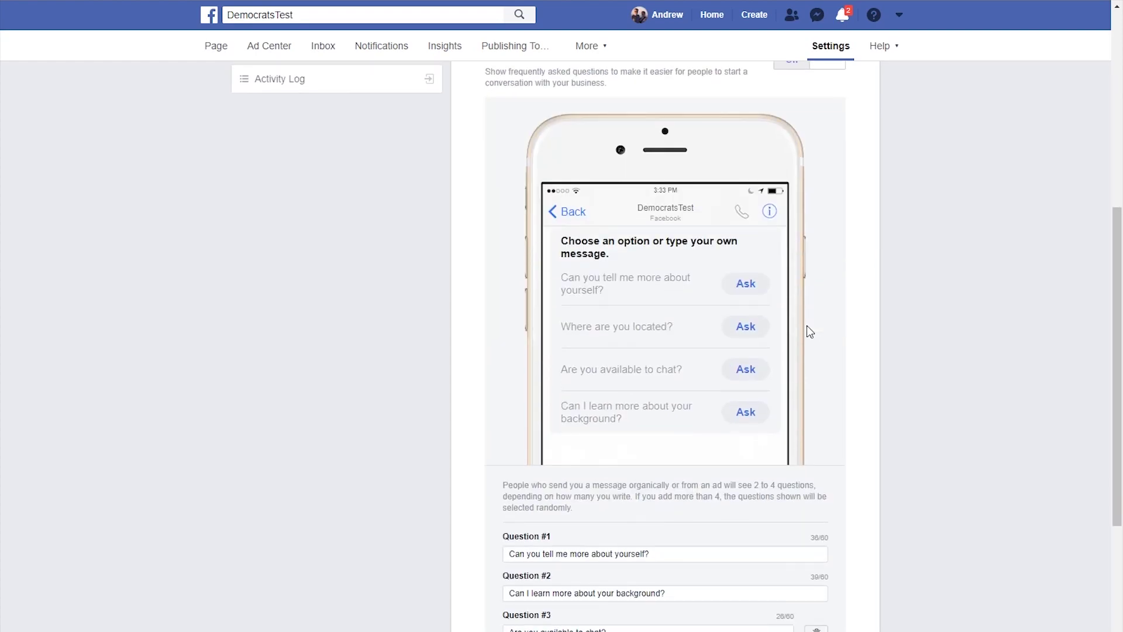
scroll(806, 325, "down", 3)
left_click_drag(617, 397, 485, 407)
key("ctrl+c")
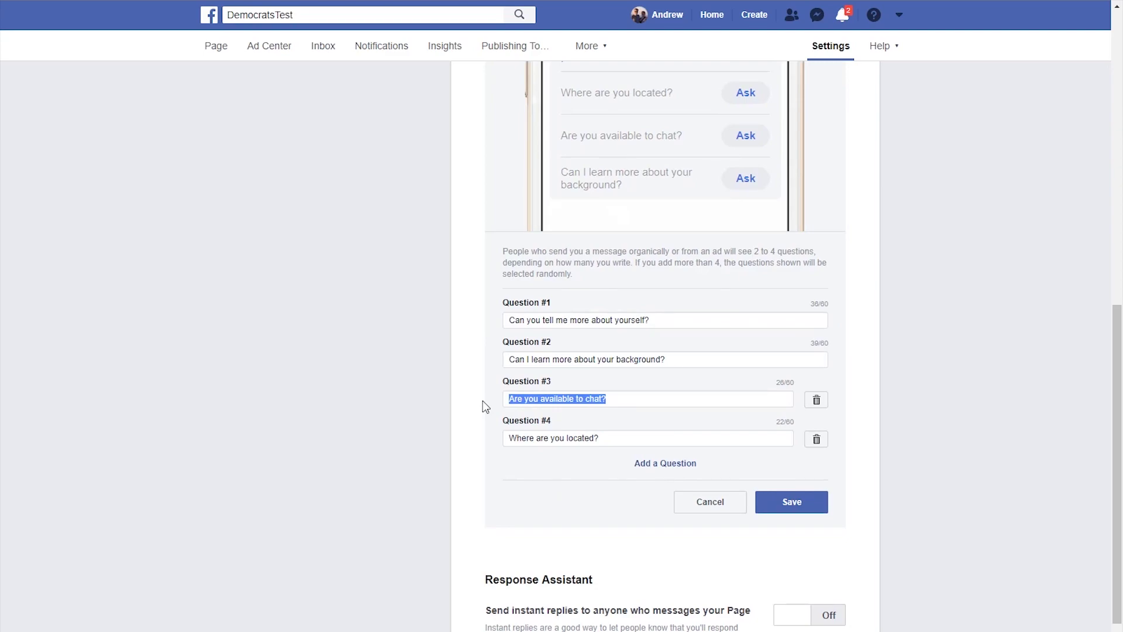
left_click_drag(674, 320, 476, 315)
key("ctrl+v")
- Rewrite Question #2 as 'How can I get involved?', delete the other questions, and save
left_click_drag(686, 359, 484, 345)
type("How")
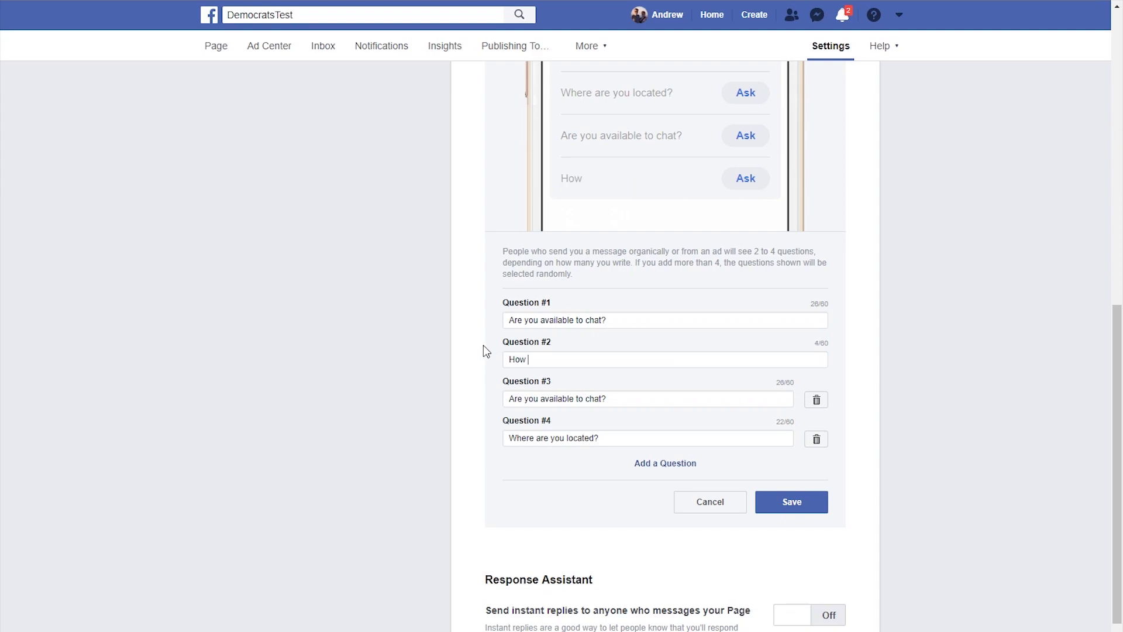
type(" can I get Iinvolved")
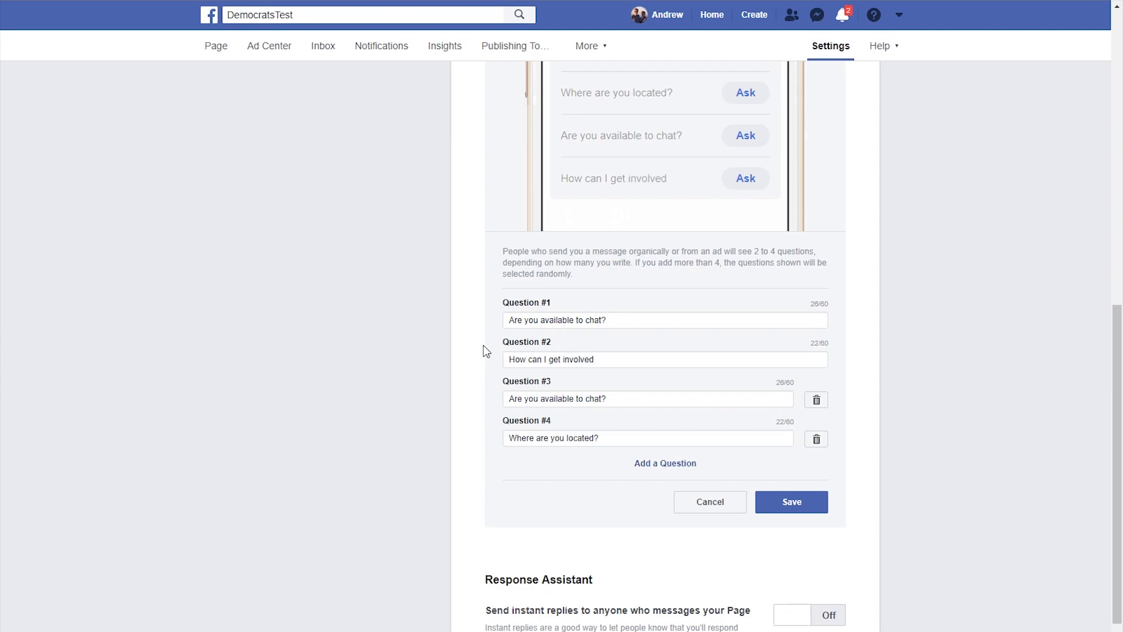
type("?")
left_click(816, 398)
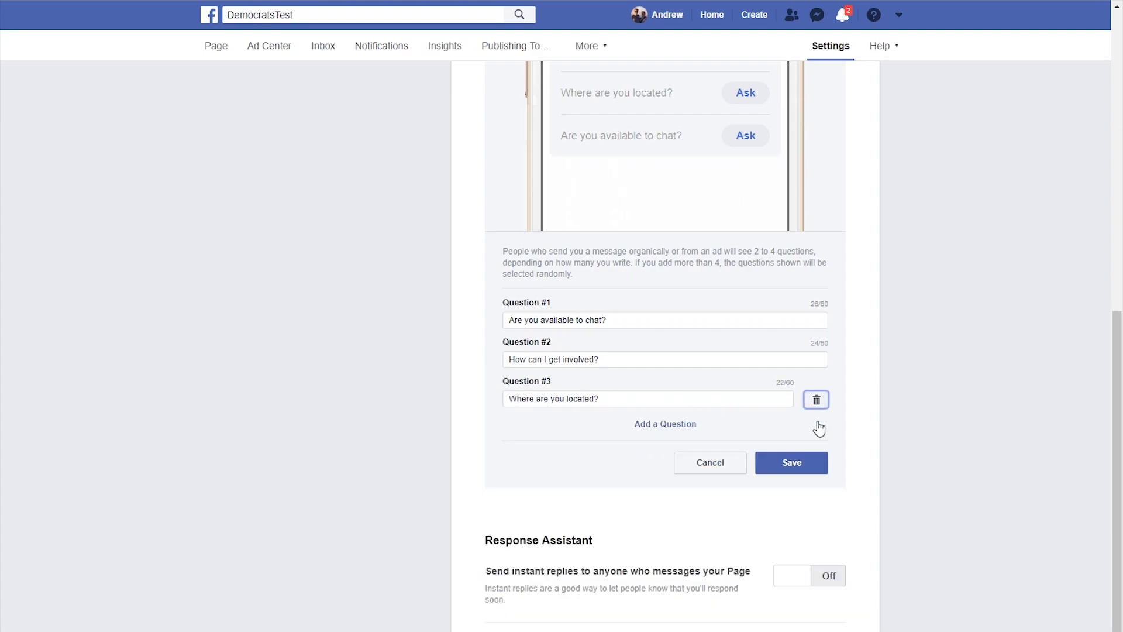
left_click(817, 399)
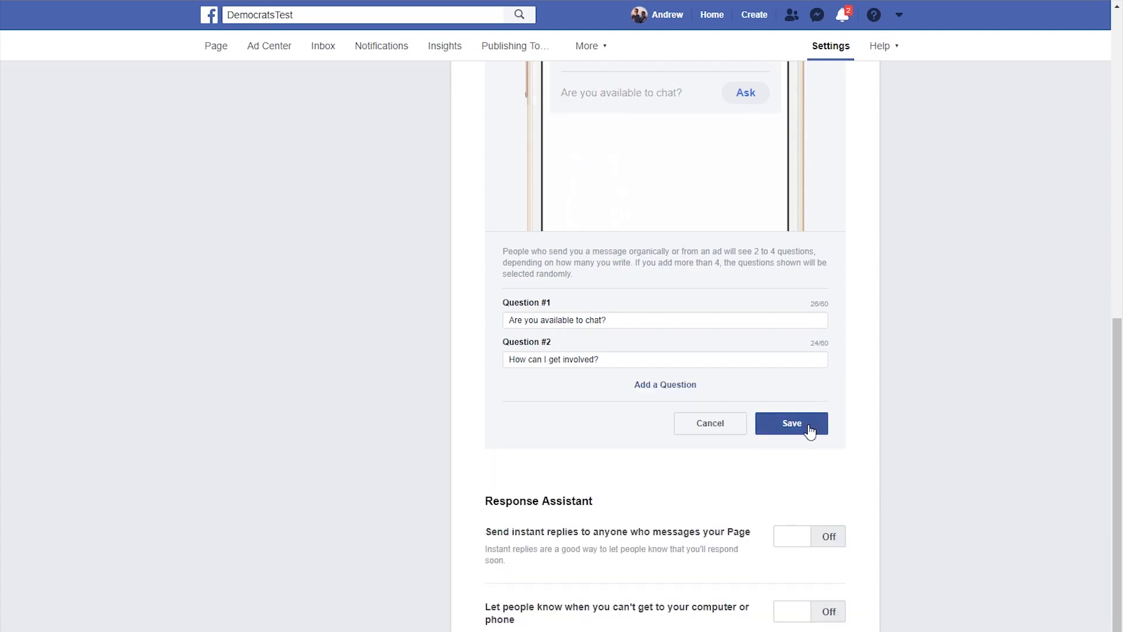
left_click(810, 432)
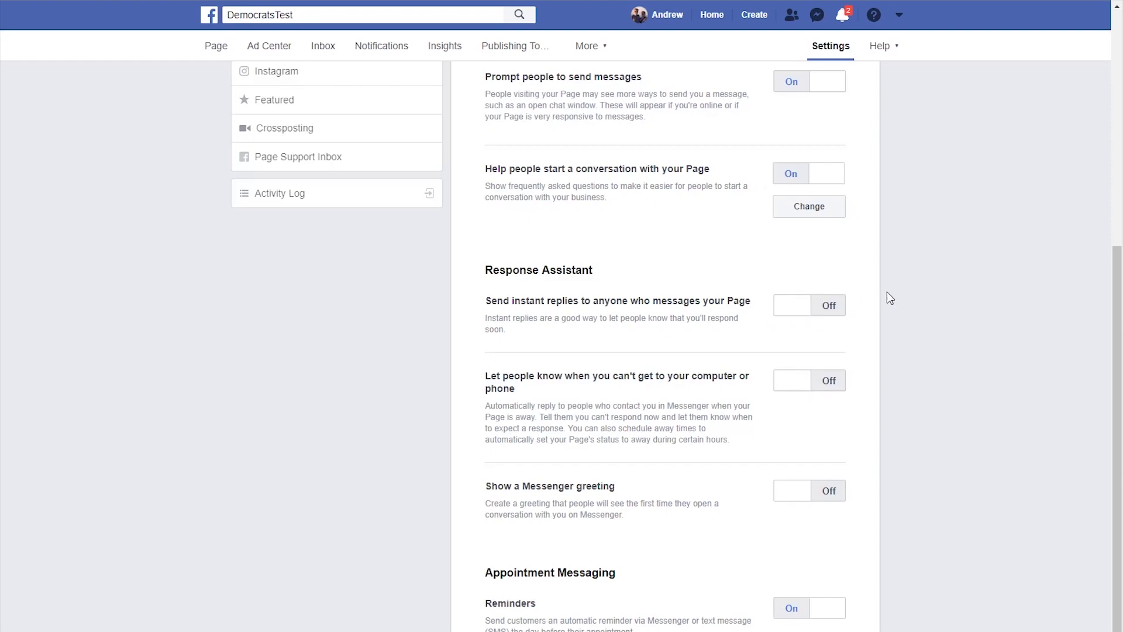
- Turn on instant replies greeting senders with 'Hi' plus their first name, remove the stray space, and save
left_click(822, 308)
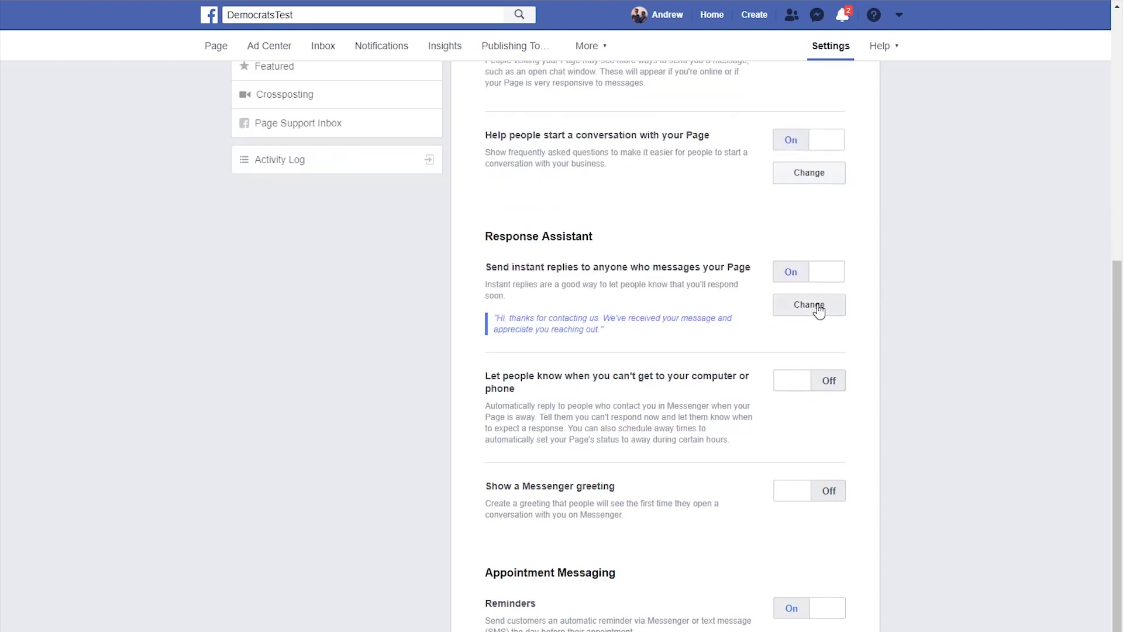
left_click(811, 309)
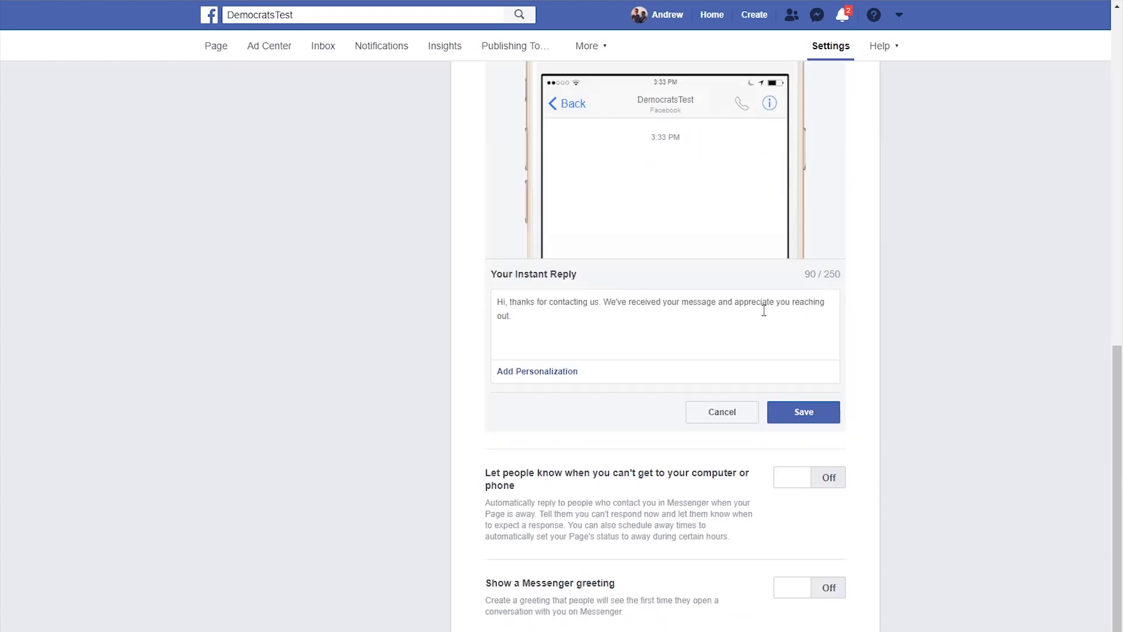
scroll(879, 325, "up", 6)
scroll(880, 327, "down", 8)
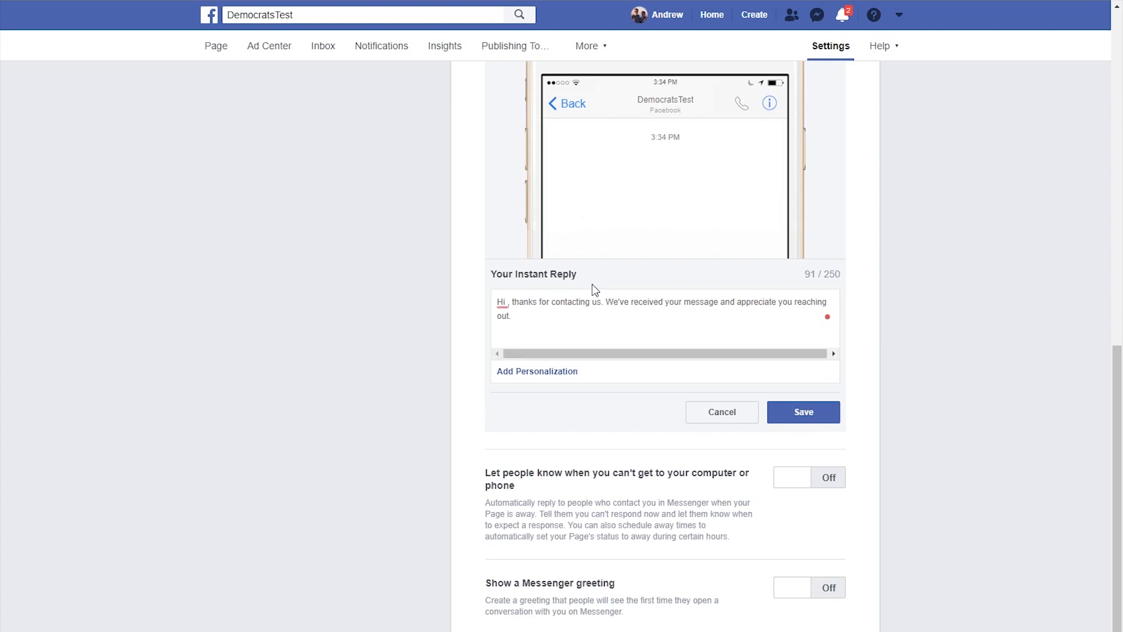
left_click(549, 379)
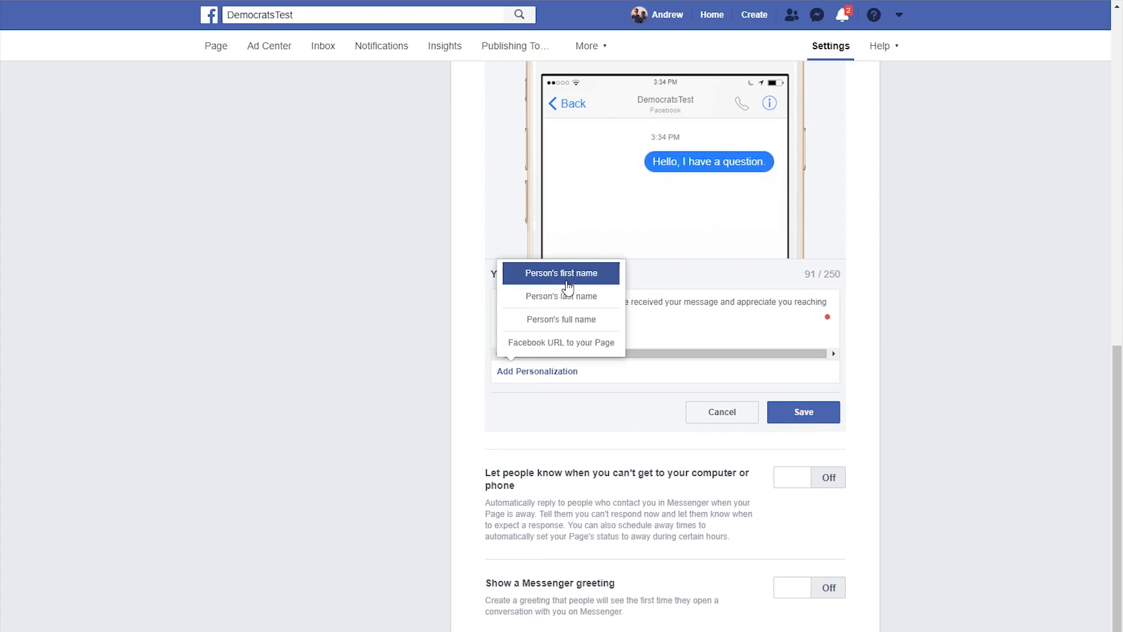
left_click(572, 281)
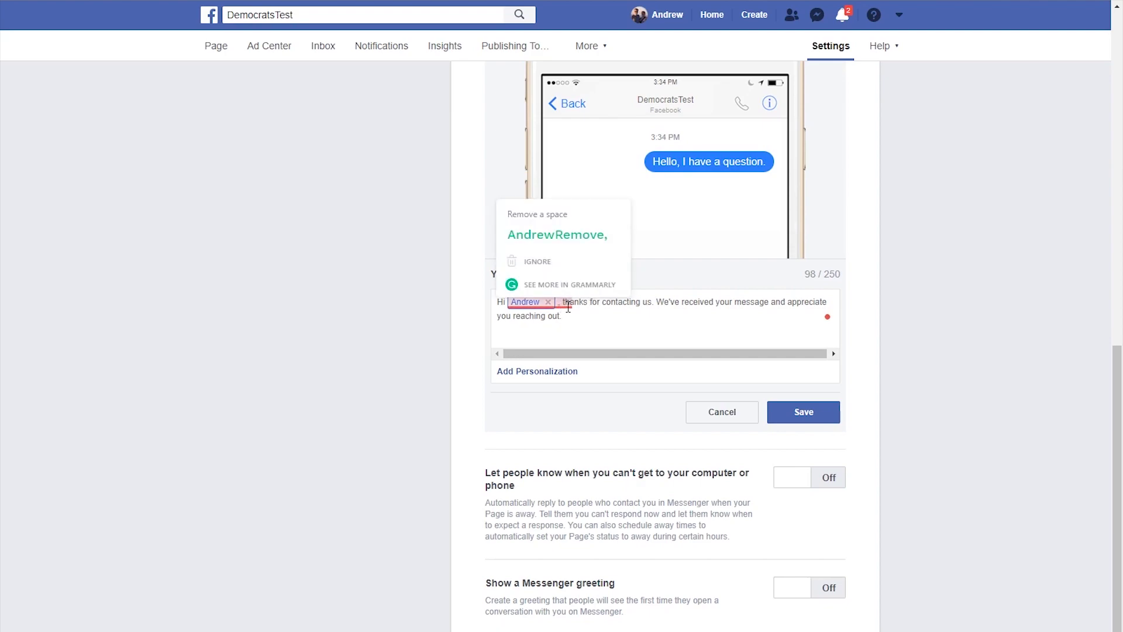
mouse_move(565, 305)
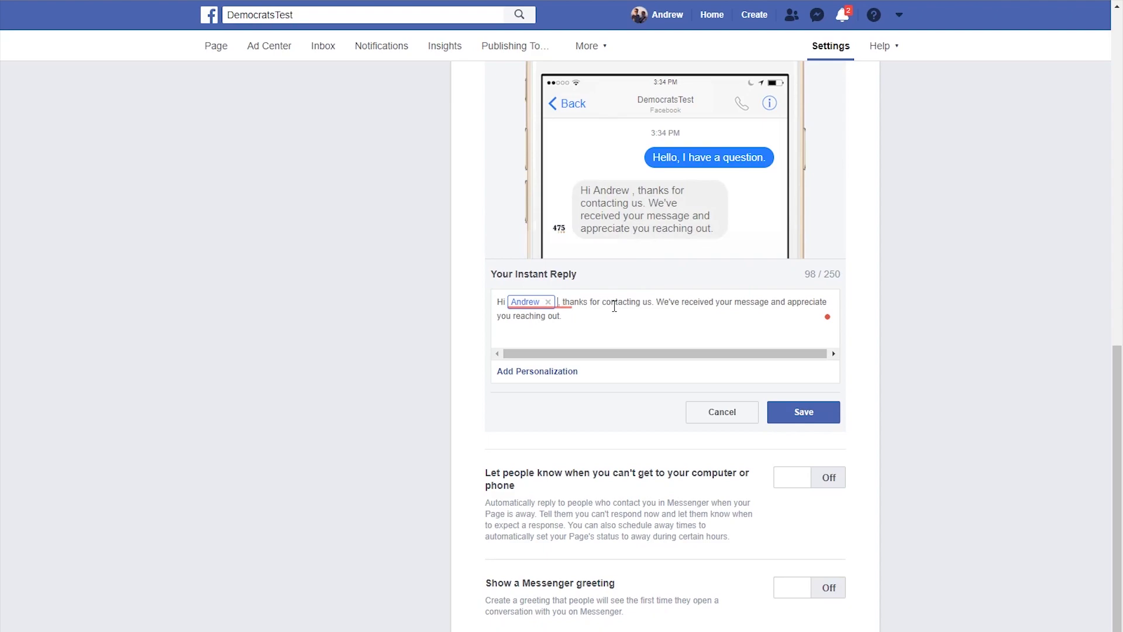
key("BackSpace")
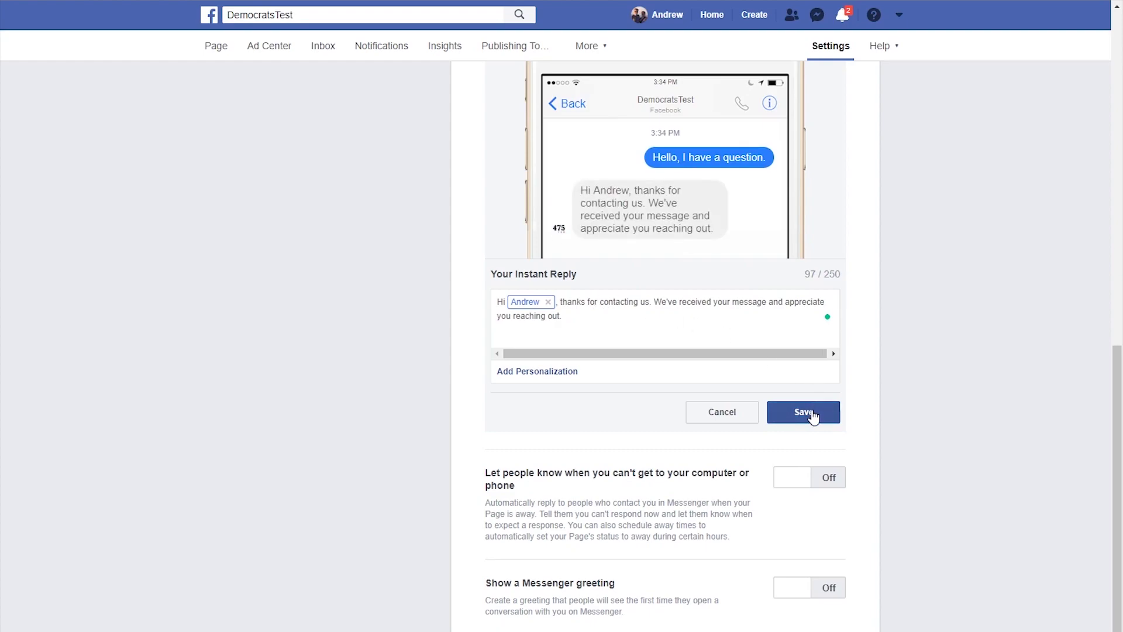
left_click(812, 413)
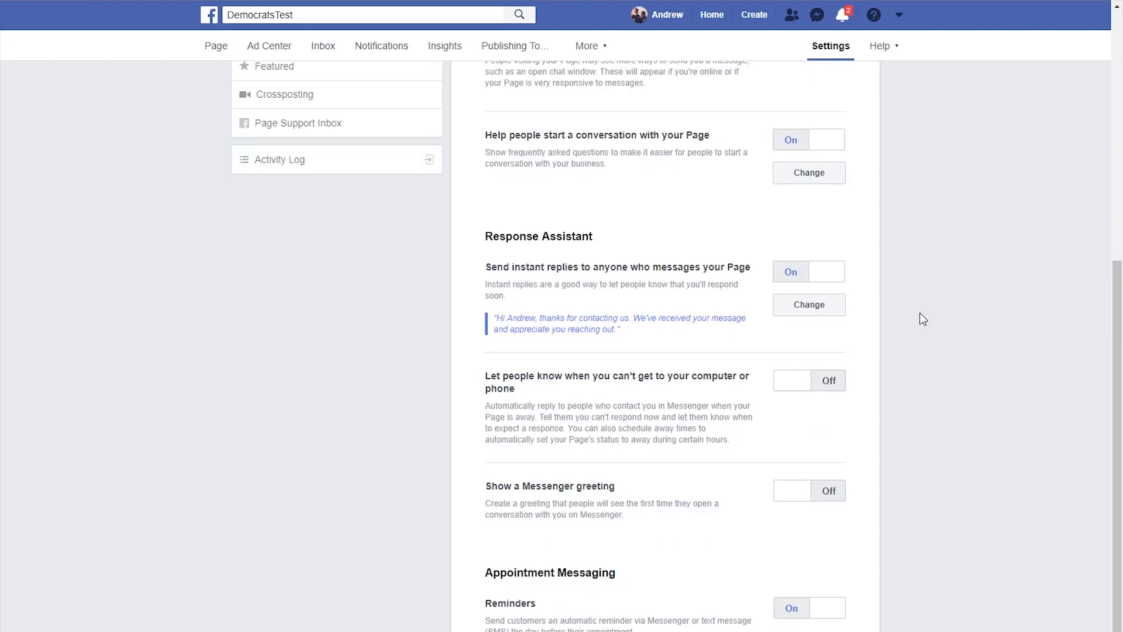
scroll(920, 316, "up", 7)
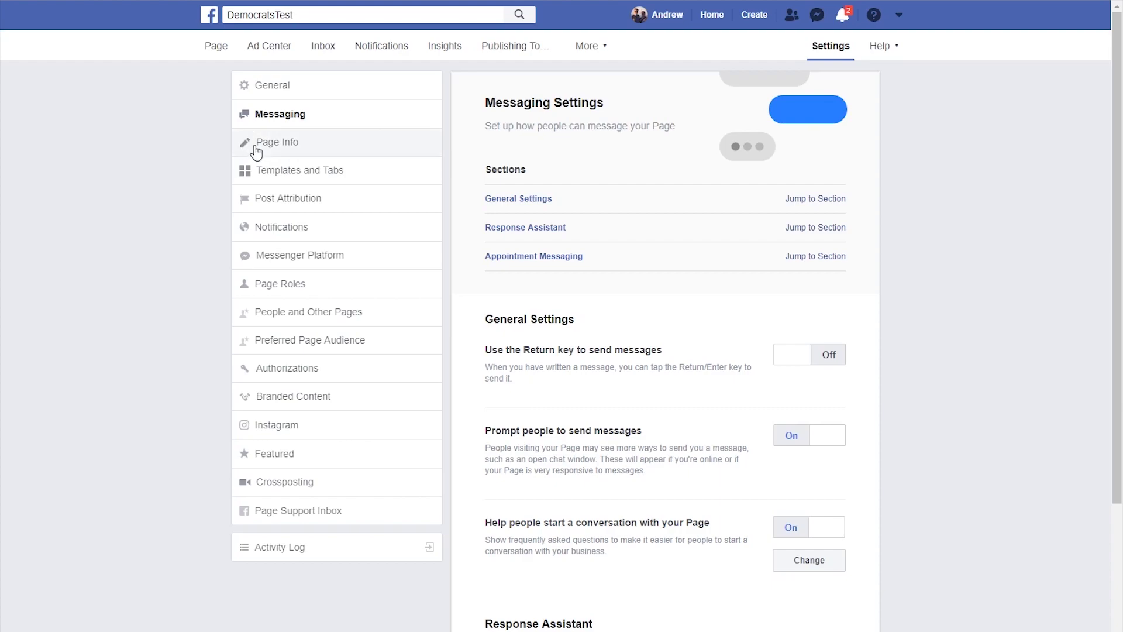
- In Page Info's Location, enter the street address, pick the suggested city, add the ZIP code, and save
left_click(274, 147)
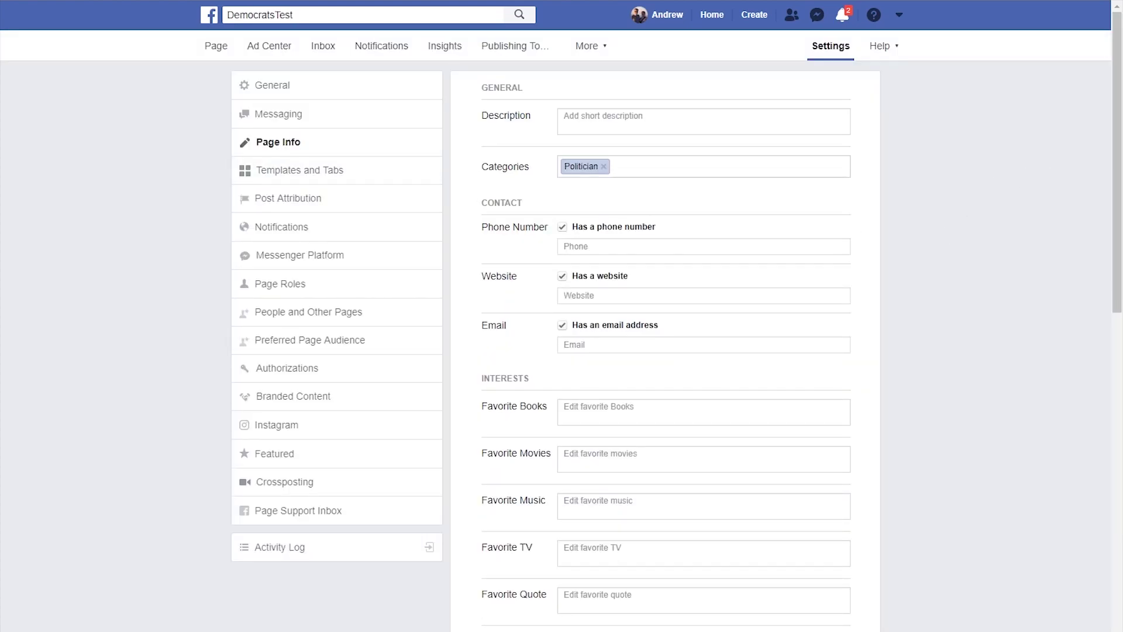
left_click_drag(1118, 138, 1113, 327)
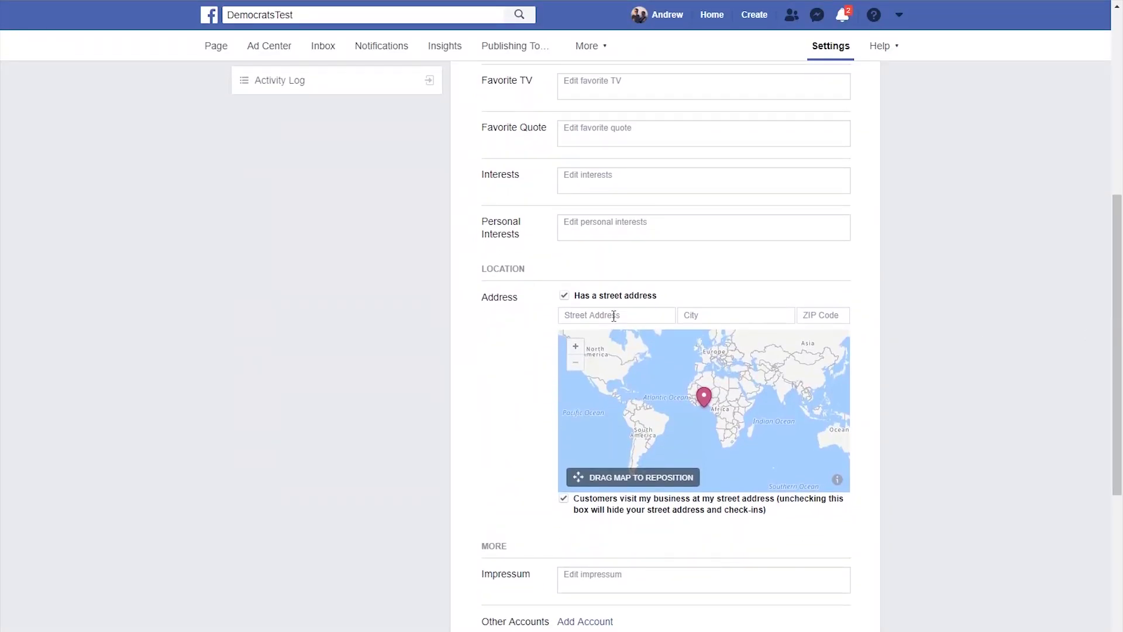
left_click(614, 316)
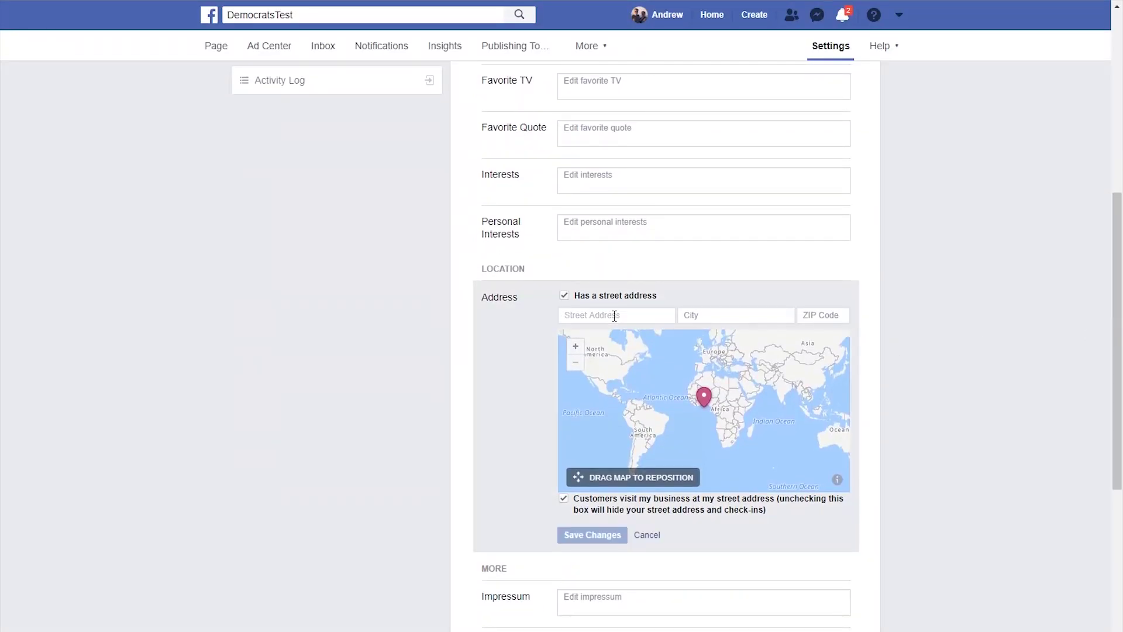
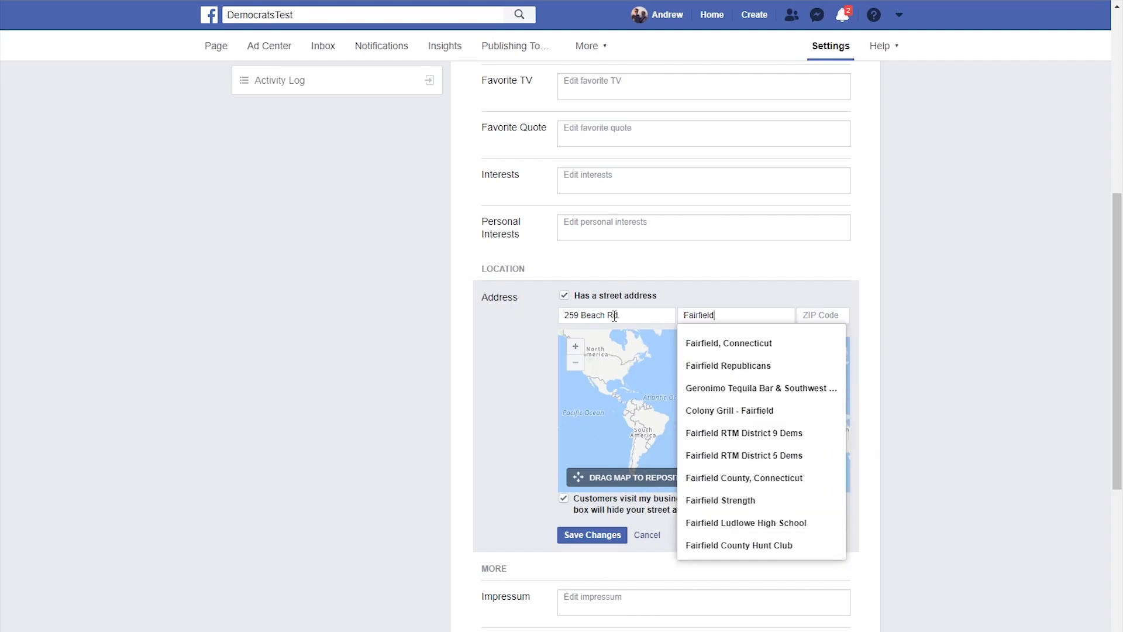
left_click(686, 341)
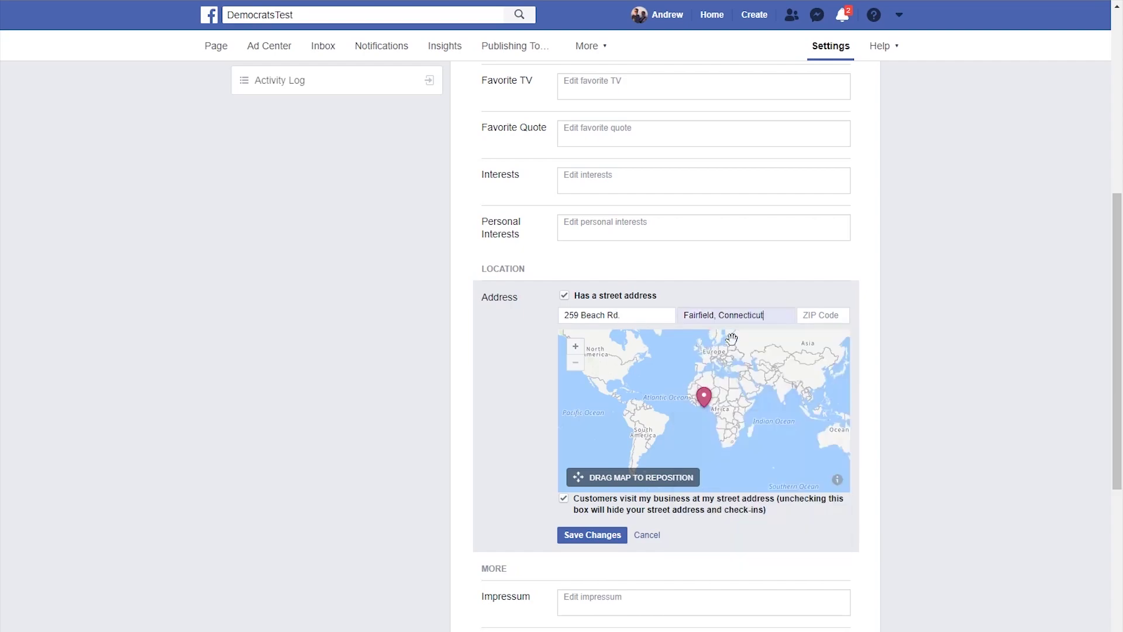
left_click(831, 316)
type("06824")
left_click(589, 537)
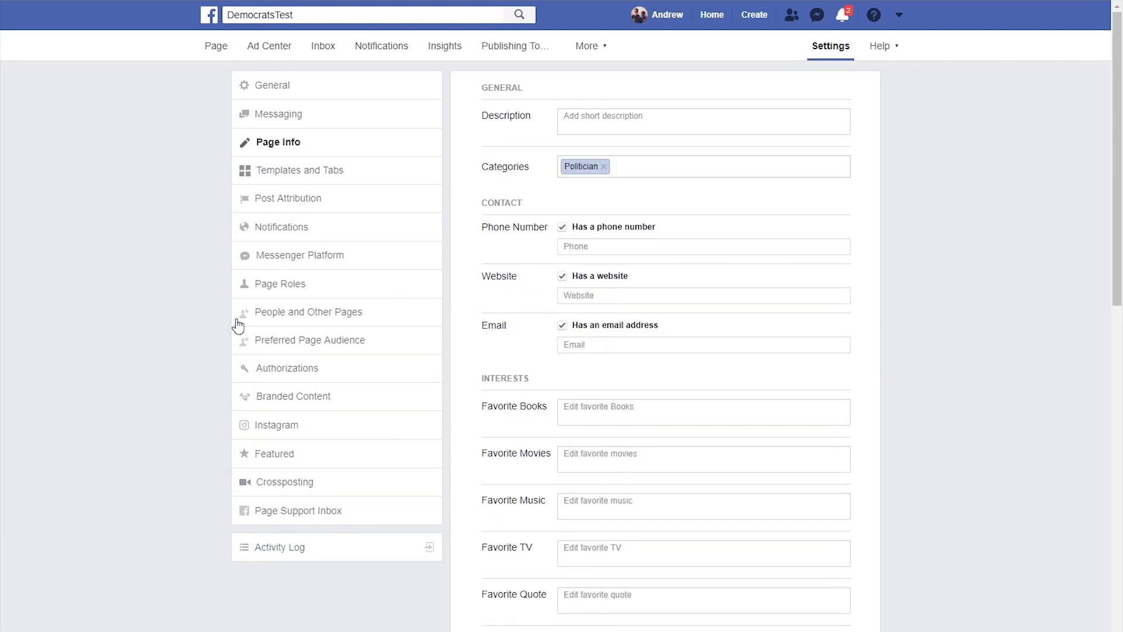
- In Page Roles, invite a friend found by name as a Page Admin
left_click(304, 285)
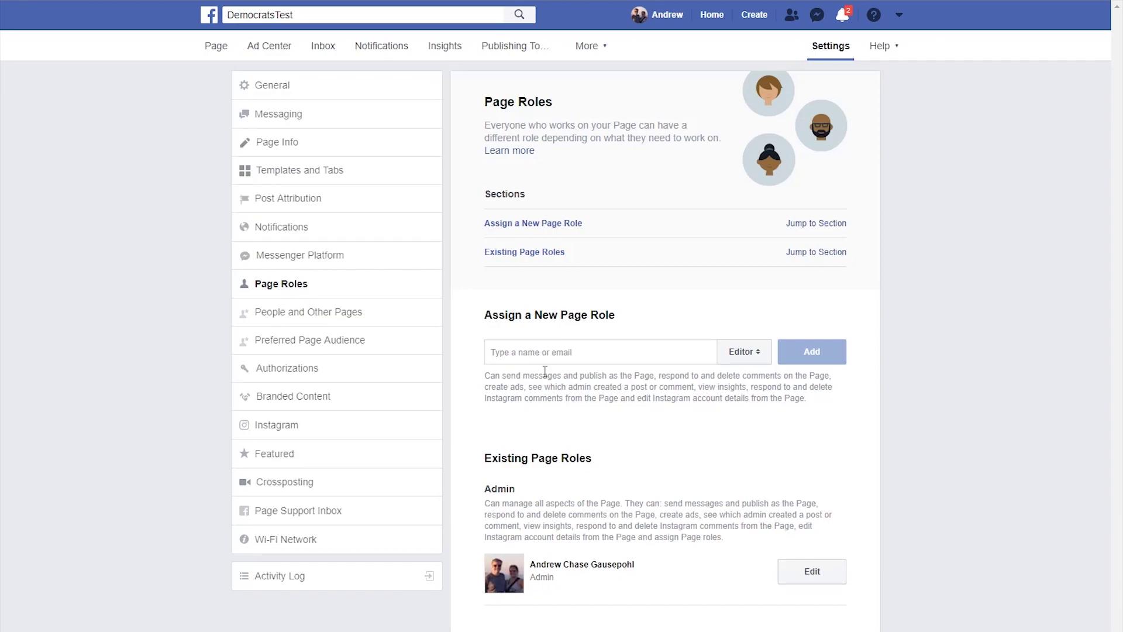
left_click(608, 351)
type("Jennifer")
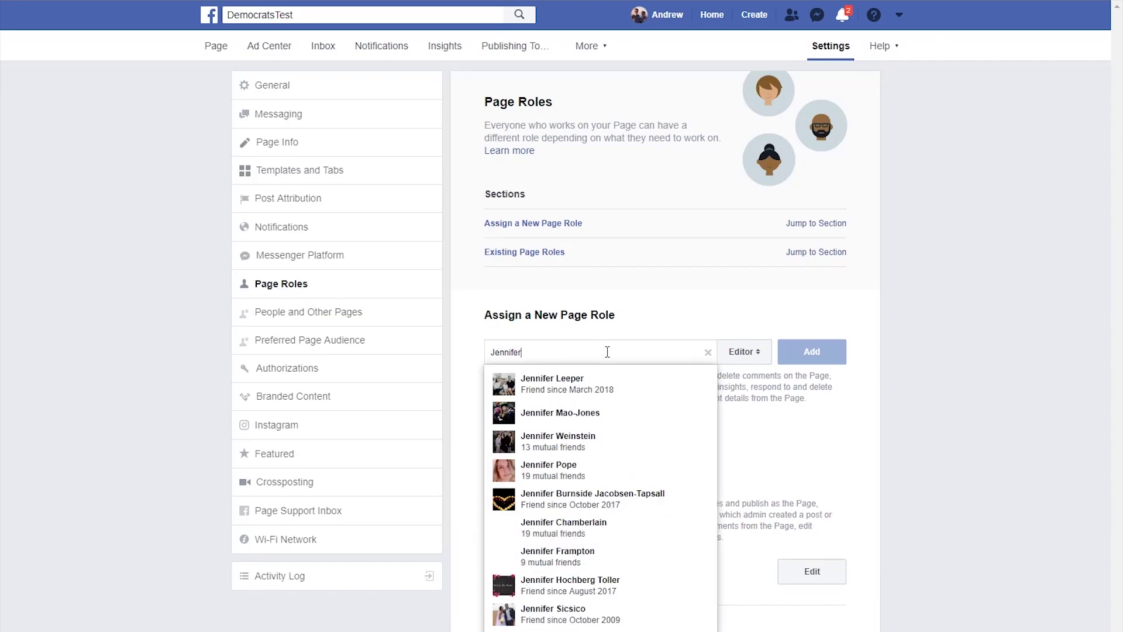
left_click(599, 378)
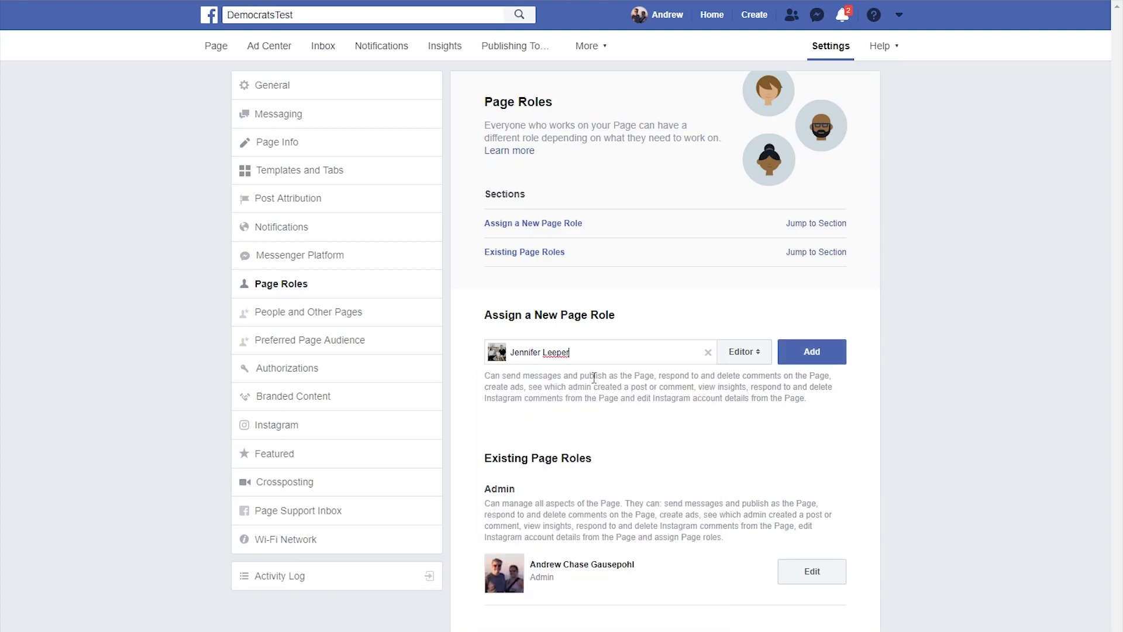
left_click(760, 356)
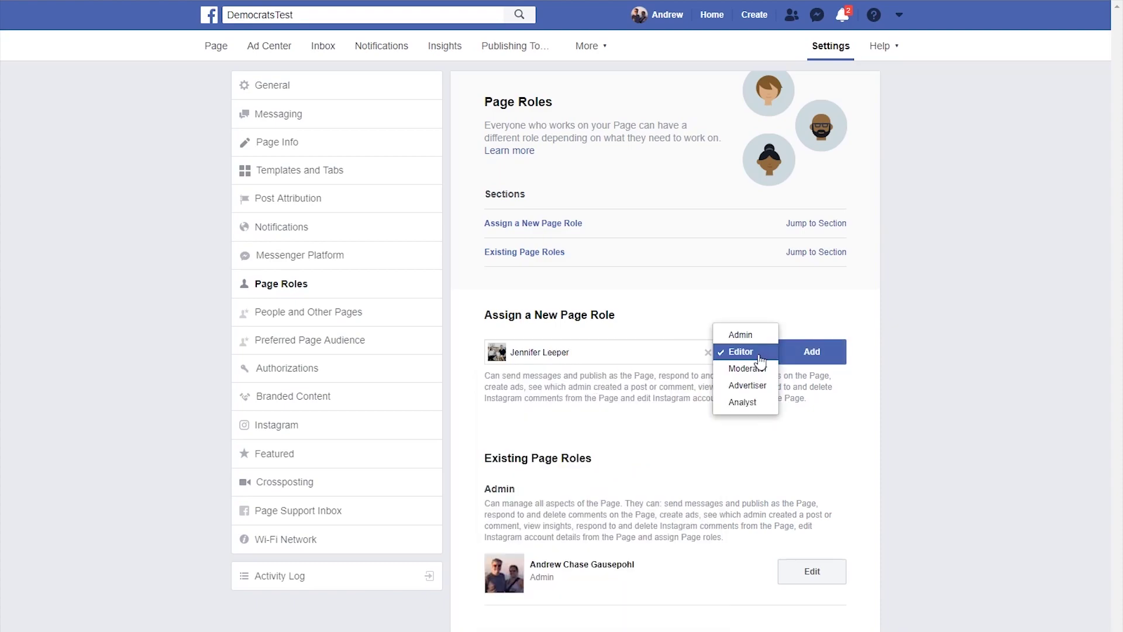
left_click(738, 331)
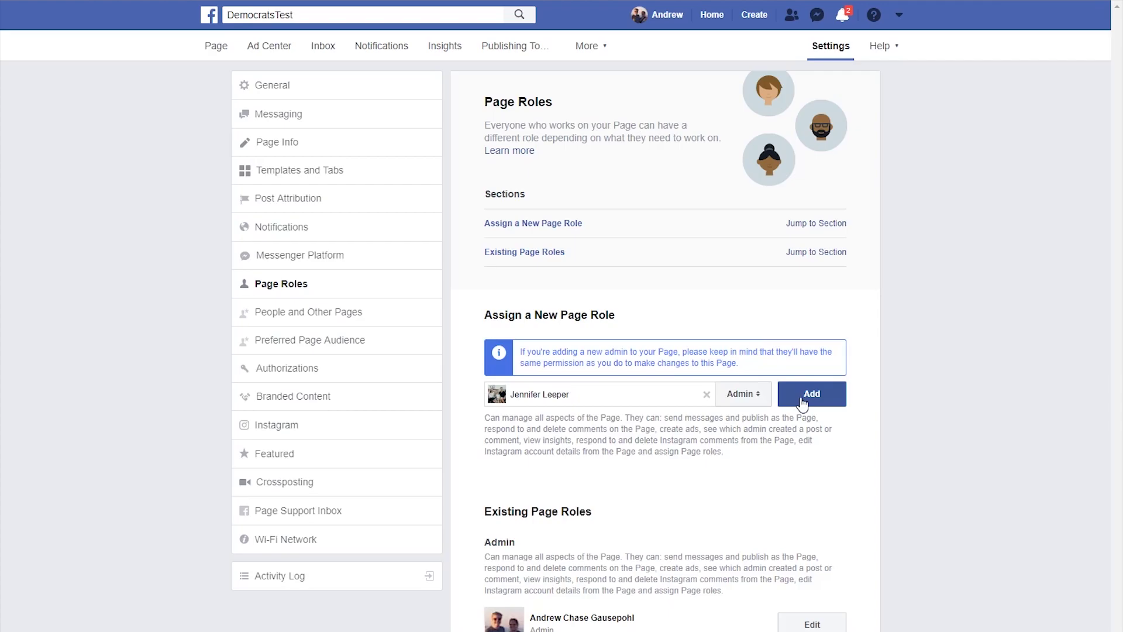
left_click(802, 403)
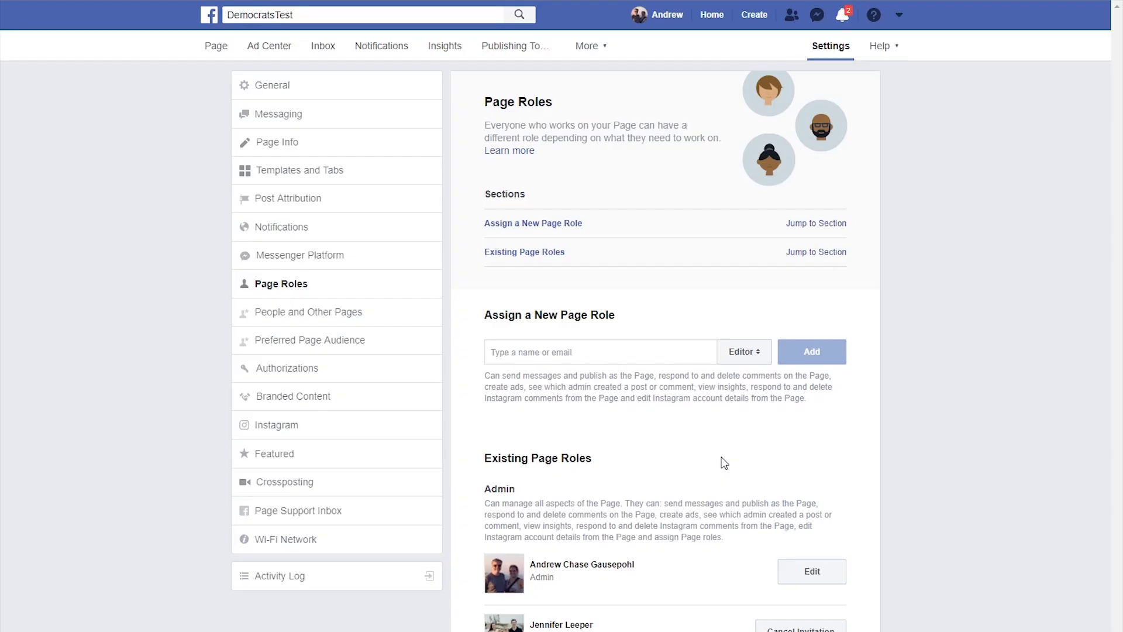
left_click(279, 433)
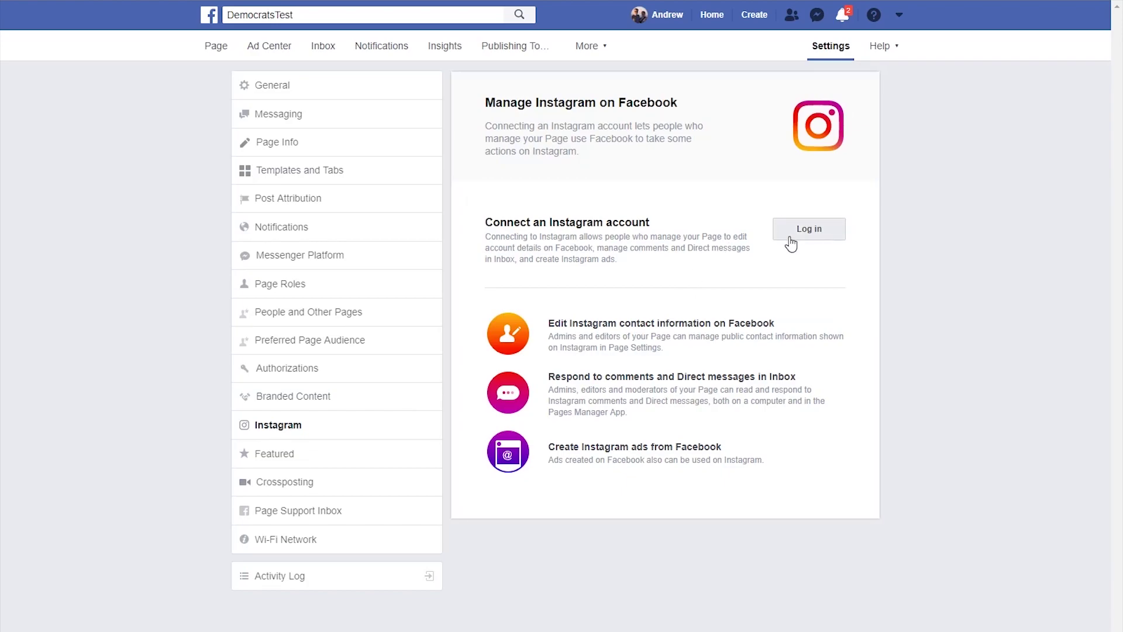
- Log in to Instagram with a saved login and review the connected account's details
left_click(790, 242)
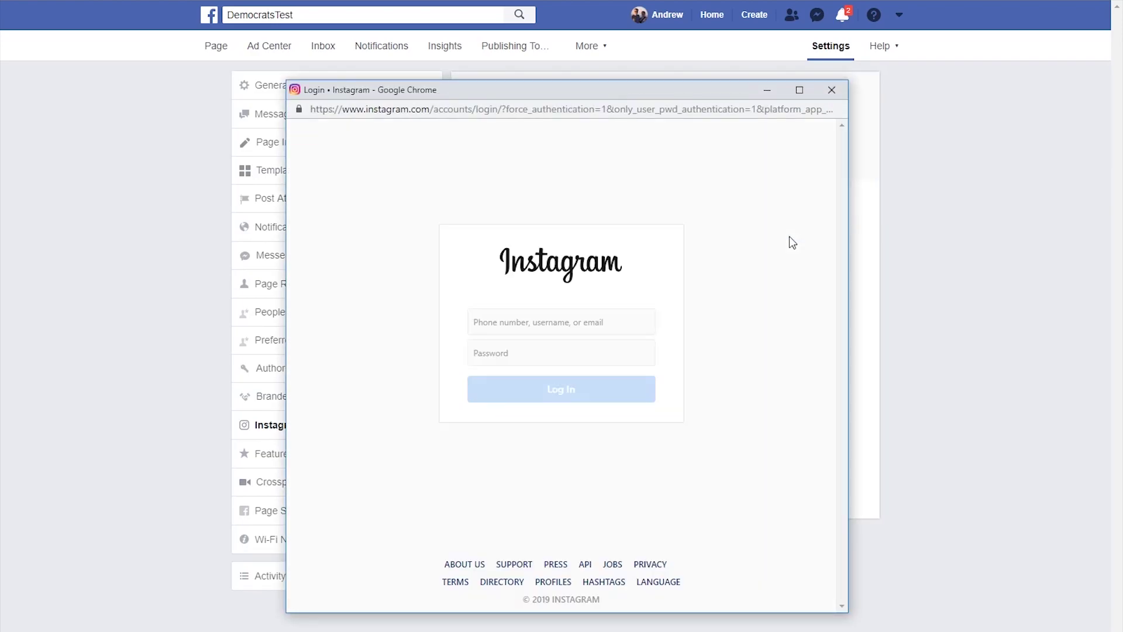
left_click(594, 320)
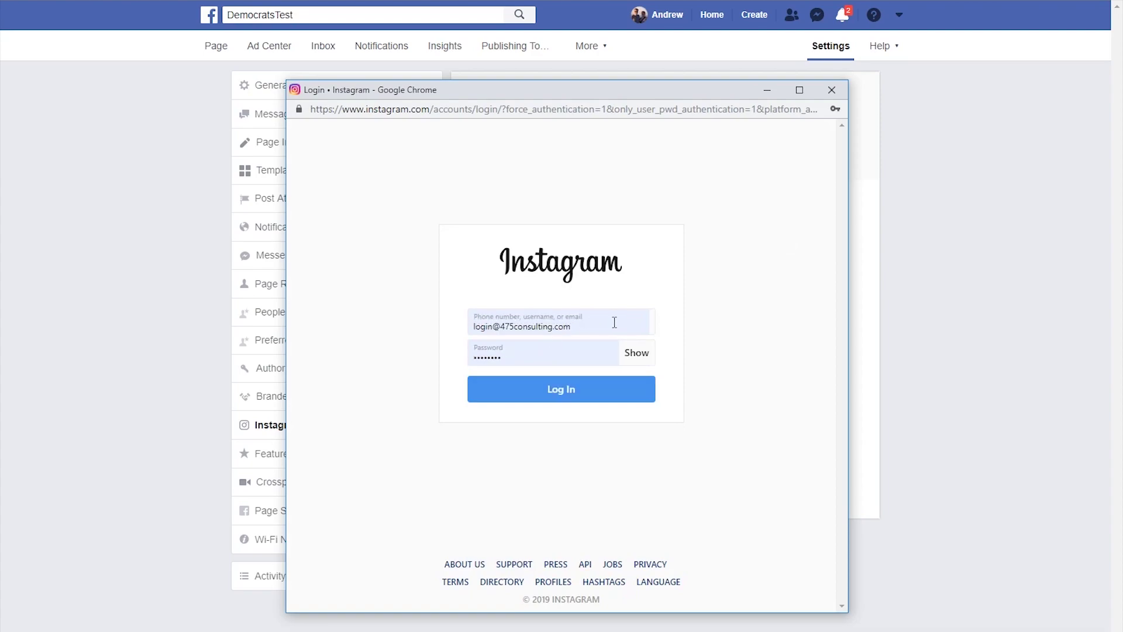
left_click(614, 322)
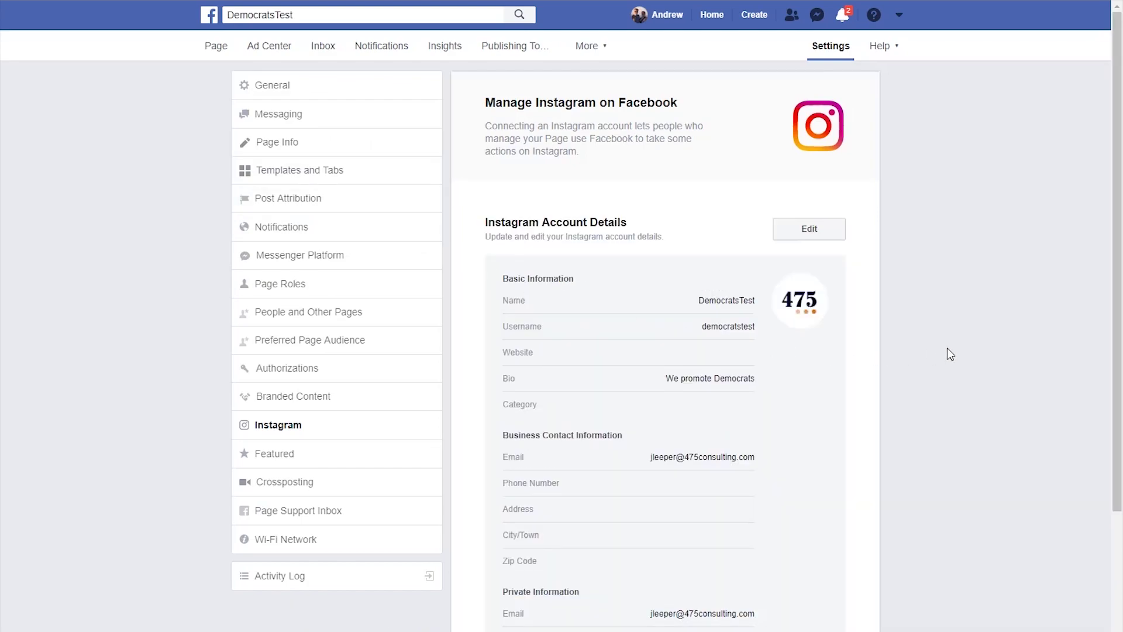
scroll(947, 348, "down", 4)
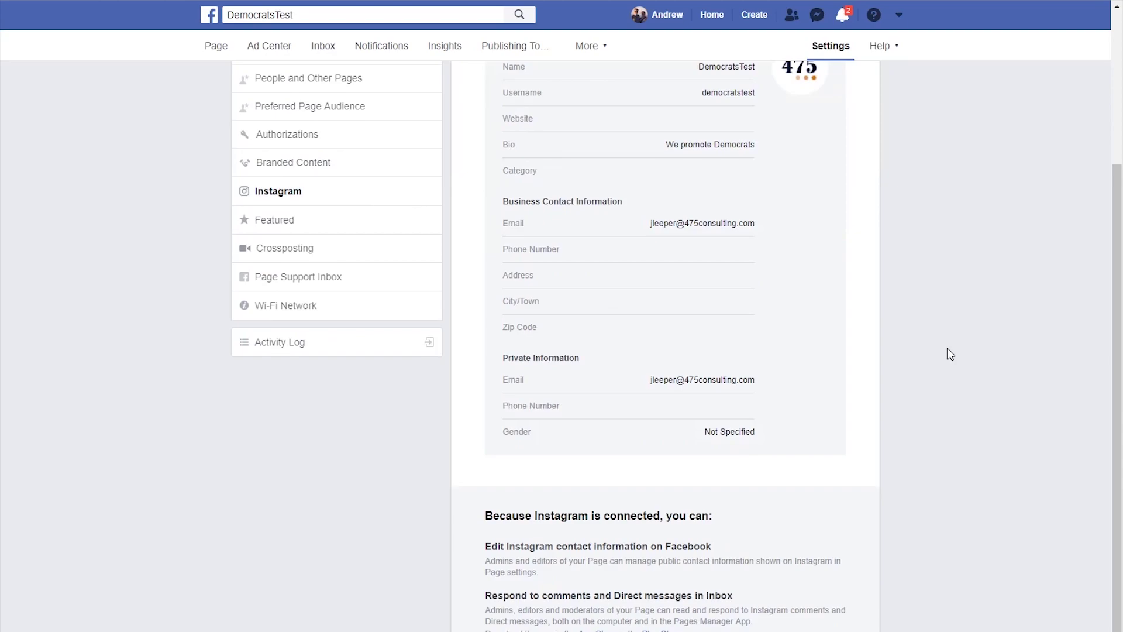
scroll(947, 348, "down", 2)
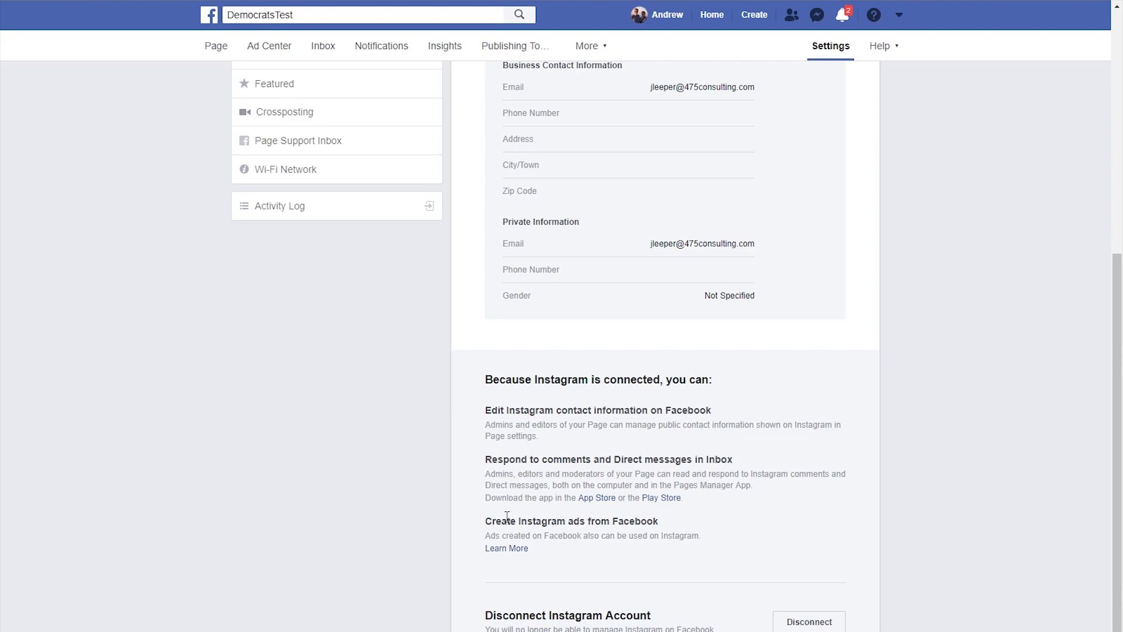
scroll(1004, 461, "up", 6)
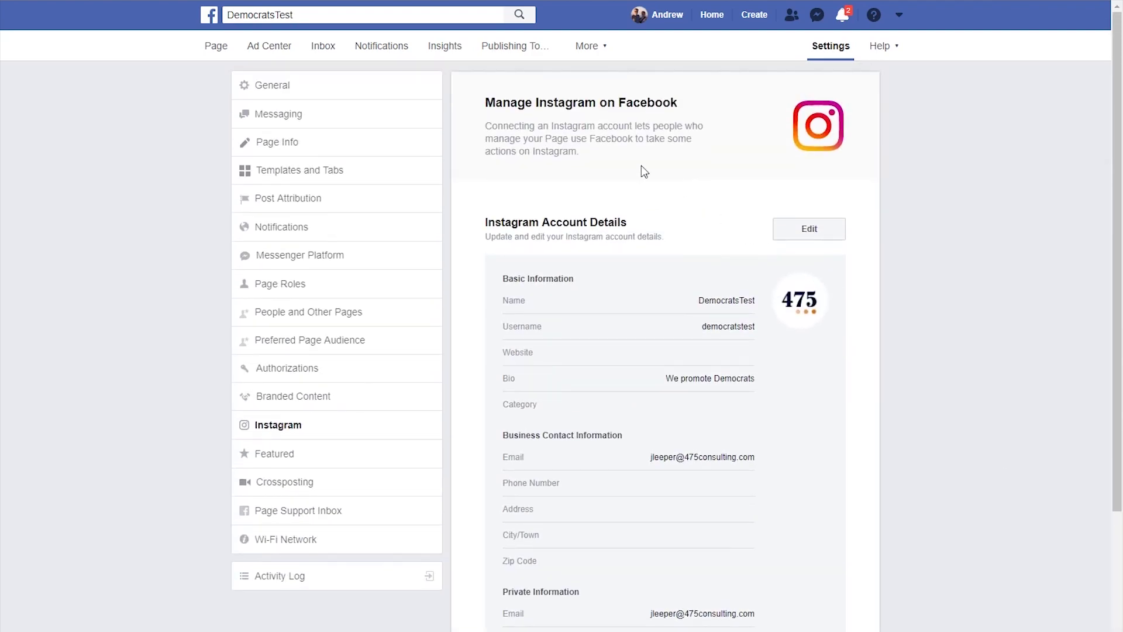
- Go to the DemocratsTest Page's timeline and scroll to the Create Post box and posts feed
left_click(215, 50)
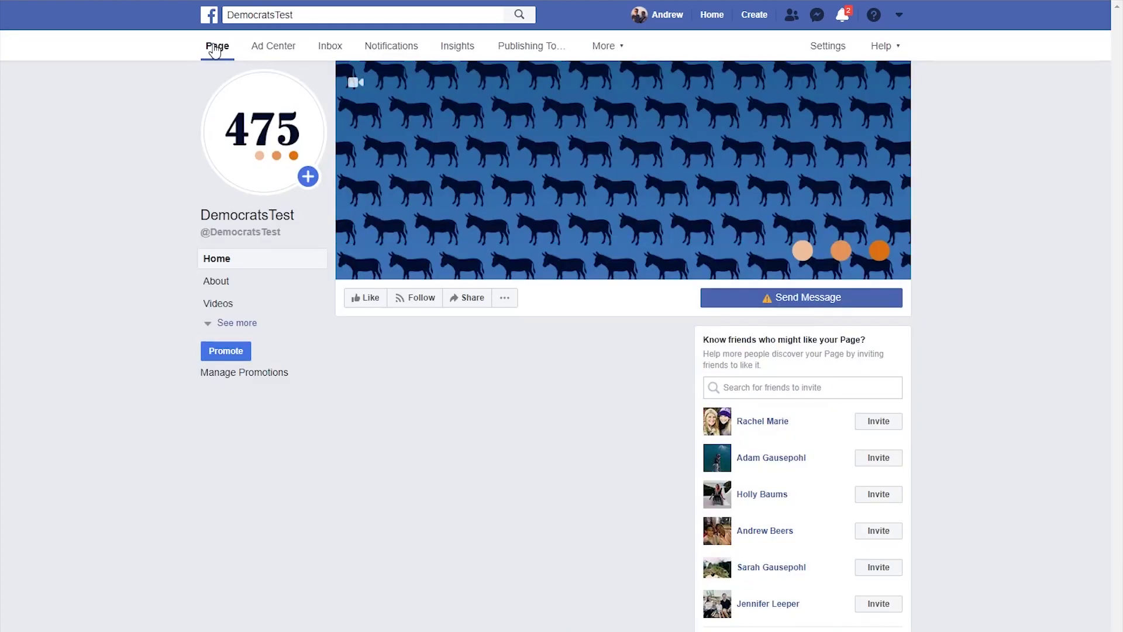
scroll(293, 452, "down", 3)
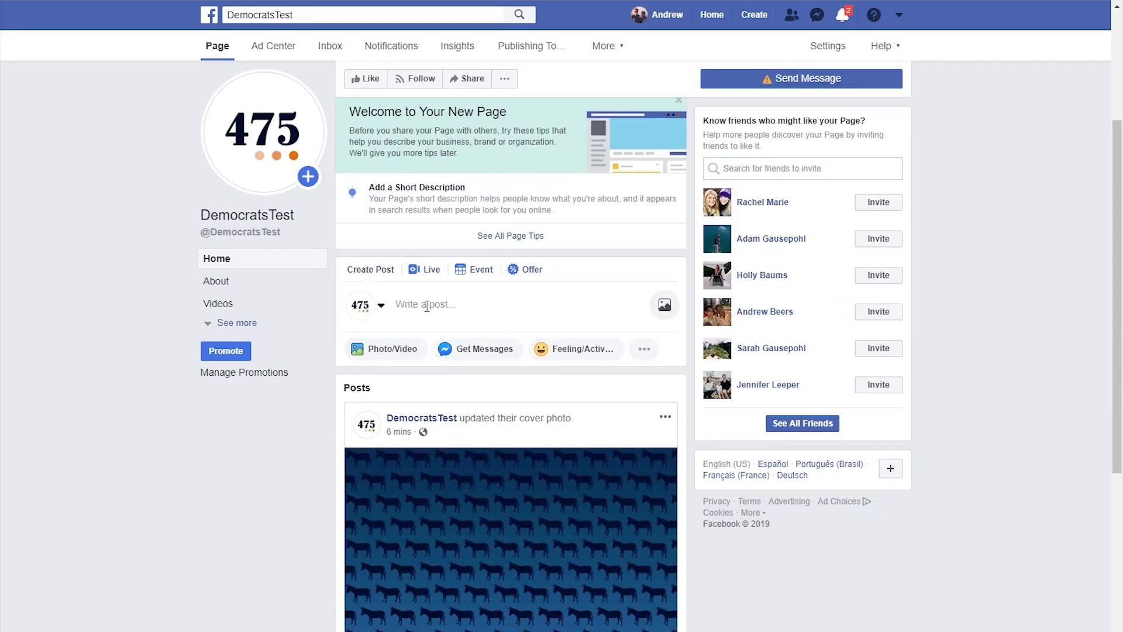